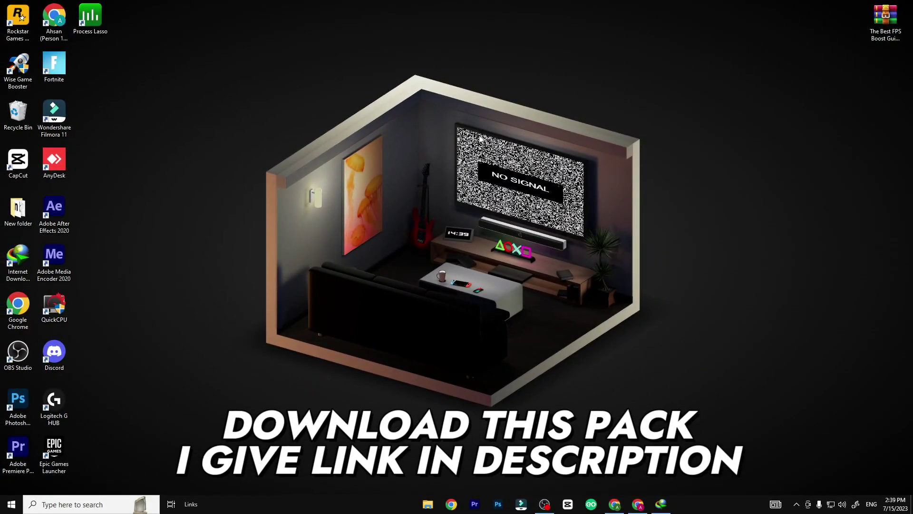
# Step: Move the Best FPS Boost Guide archive to the middle of the desktop
pyautogui.moveTo(887, 17); pyautogui.dragTo(489, 110)
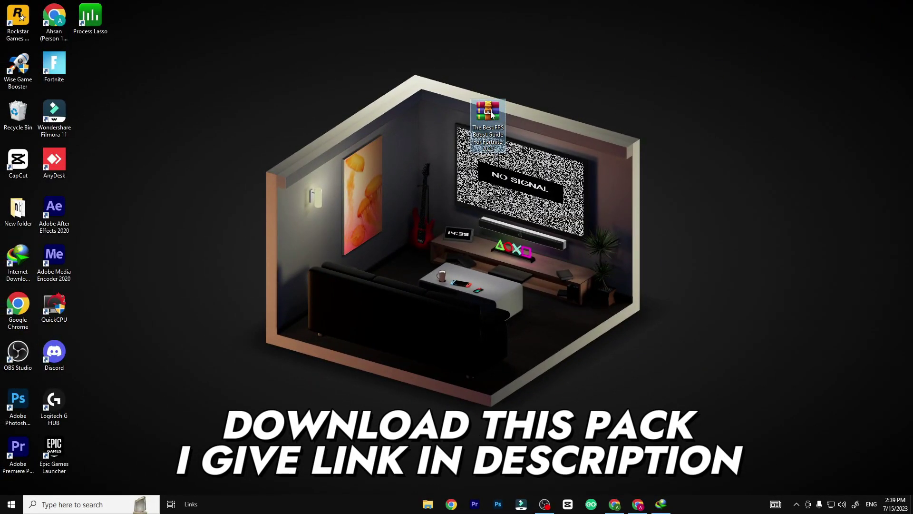
pyautogui.rightClick(490, 110)
pyautogui.click(579, 132)
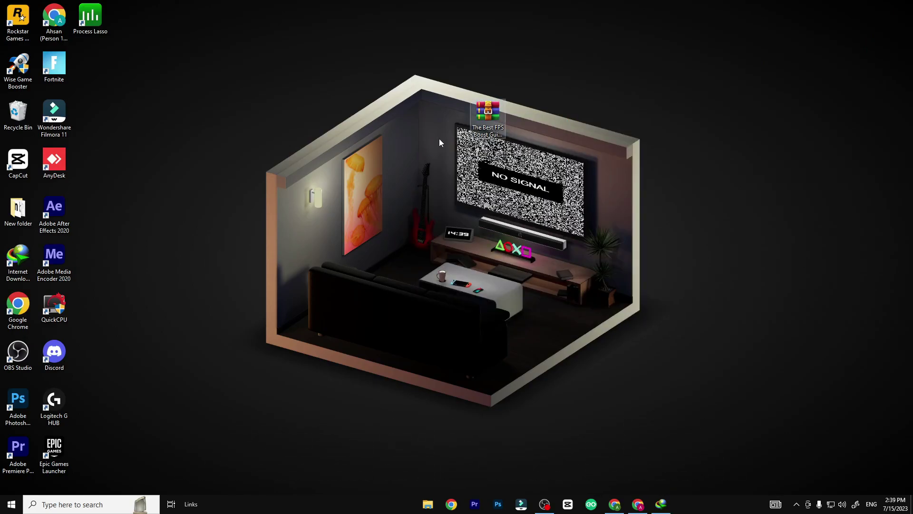
pyautogui.moveTo(90, 66); pyautogui.dragTo(568, 136)
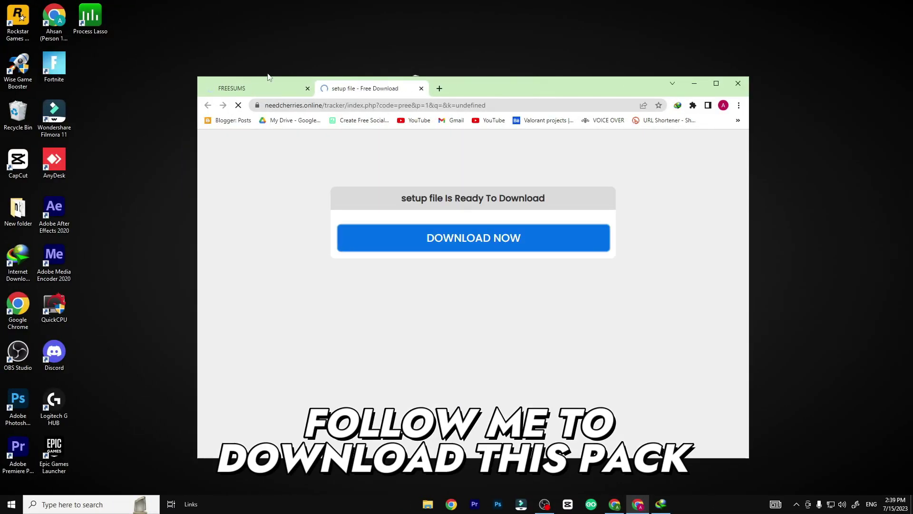
# Step: On the FREESUMS page The Best FPS Boost Guide For Fortnite 2023, open the guide pack's download link
pyautogui.click(278, 89)
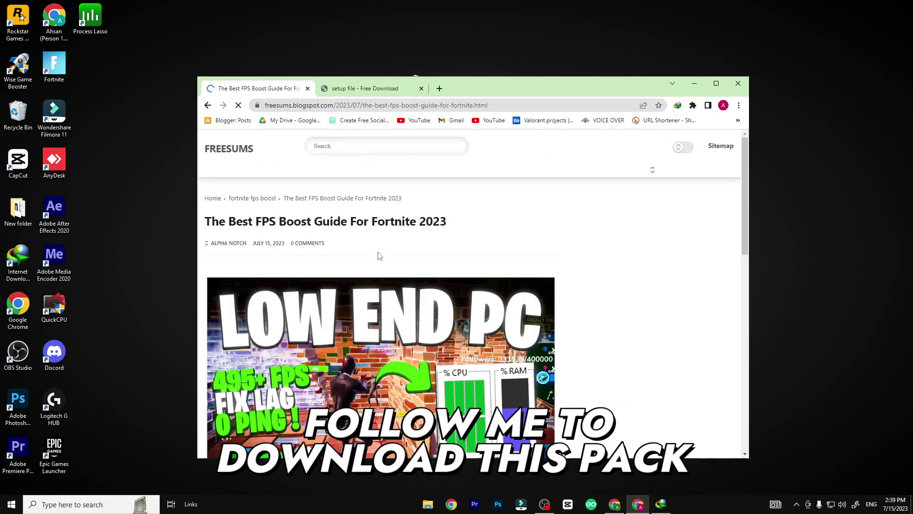
pyautogui.scroll(-3, 378, 256)
pyautogui.scroll(-5, 404, 289)
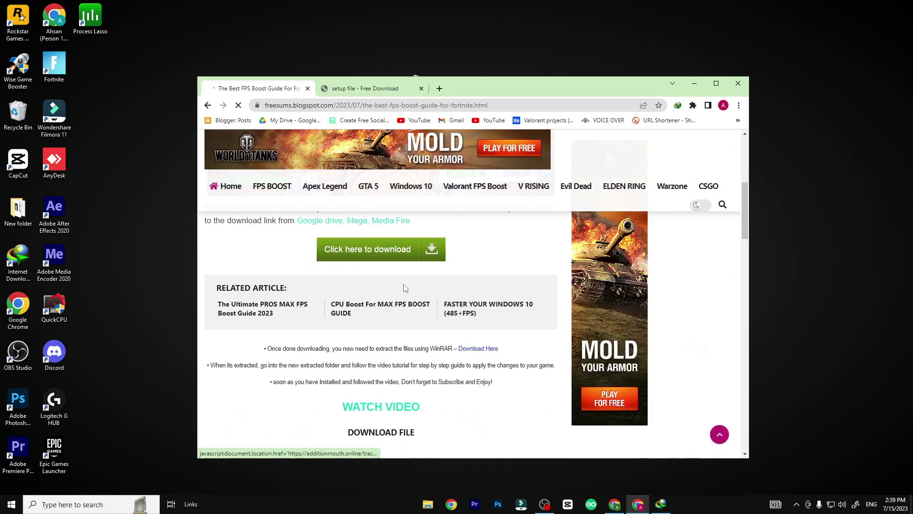
pyautogui.click(388, 255)
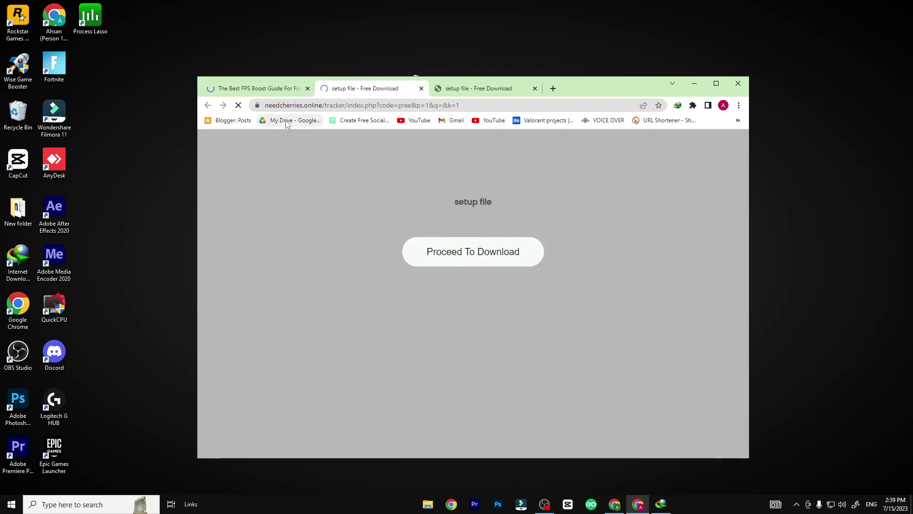
pyautogui.click(265, 89)
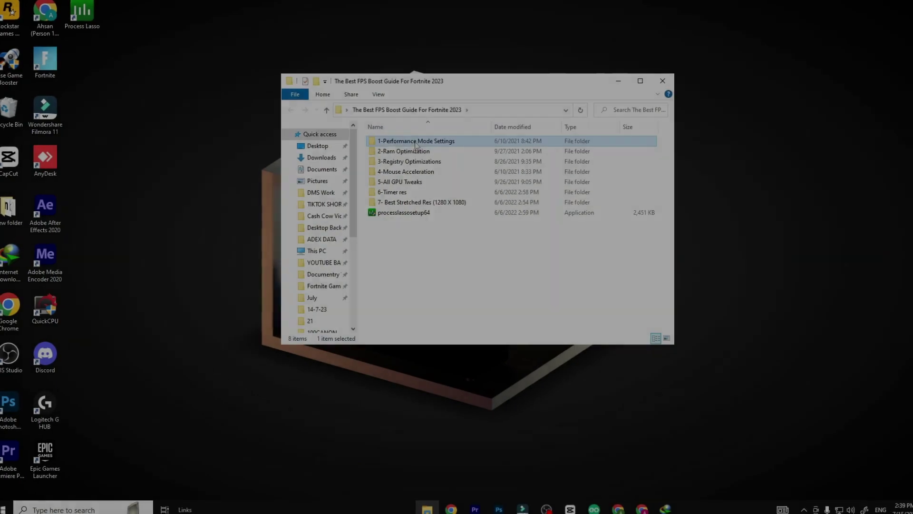
# Step: Open the 1-Performance Mode Settings folder of the extracted pack and select both settings images
pyautogui.doubleClick(417, 142)
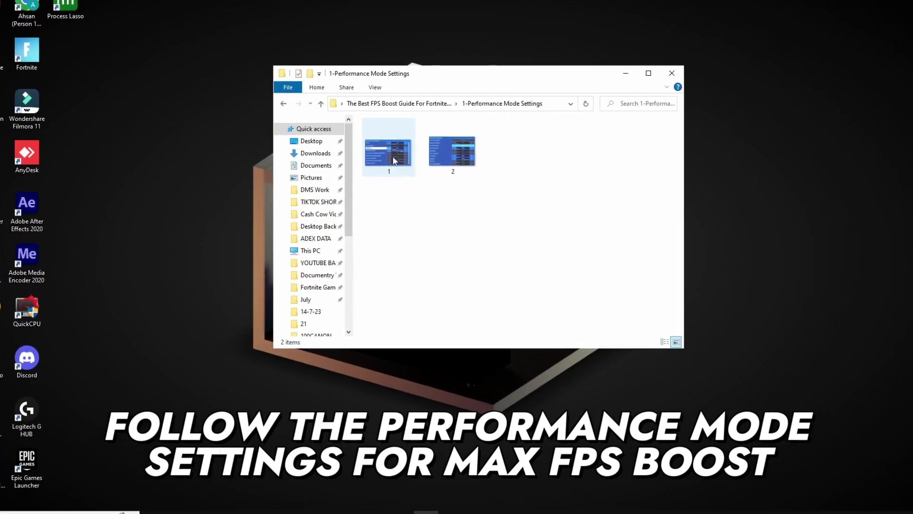
pyautogui.moveTo(501, 197); pyautogui.dragTo(361, 117)
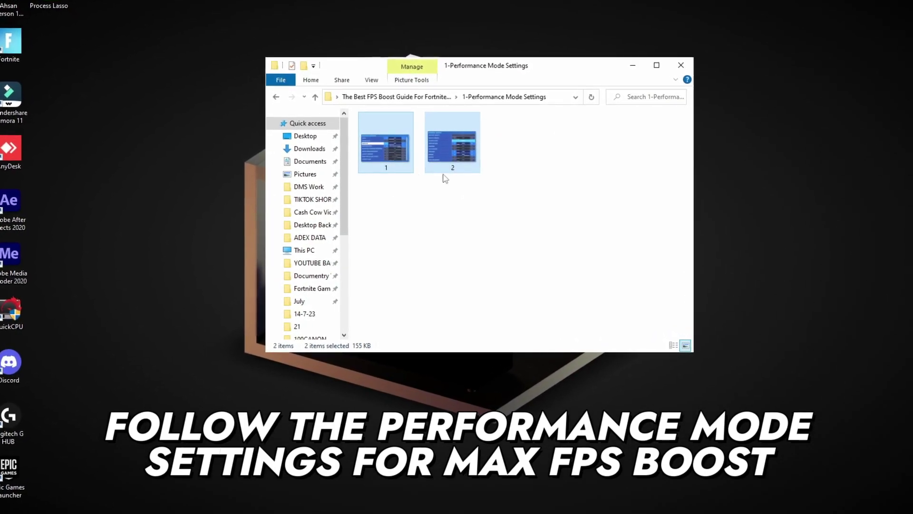
# Step: Go to the 2-Ram Optimization folder and bring up the actions for the 16GB Ram registry file
pyautogui.hotkey('alt', 'Left')
pyautogui.doubleClick(418, 135)
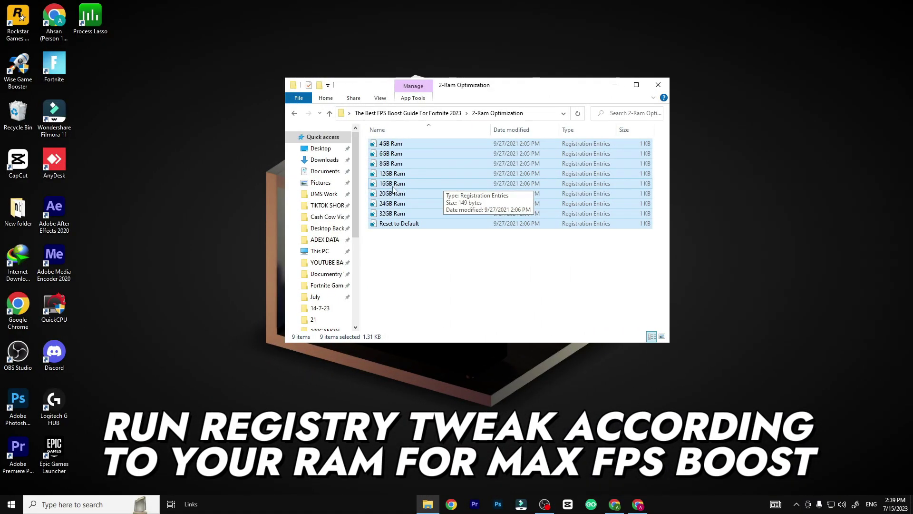
pyautogui.click(391, 185)
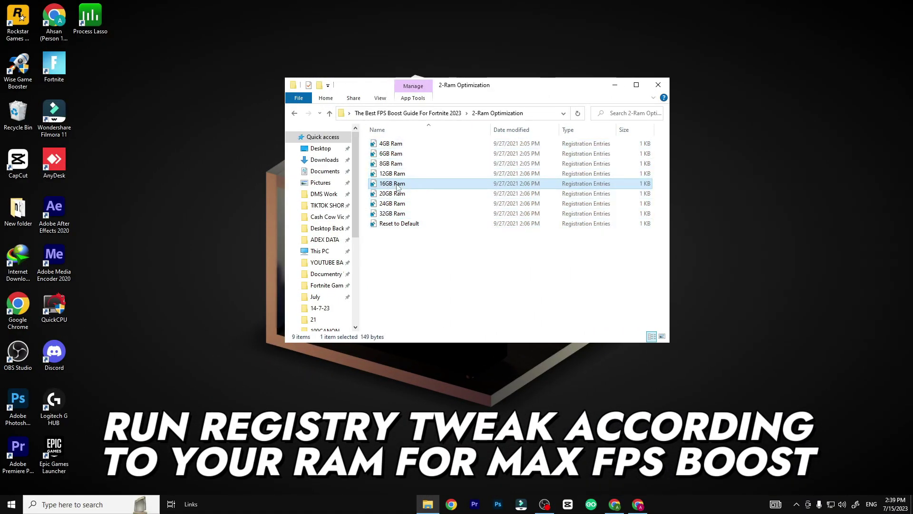
pyautogui.rightClick(404, 186)
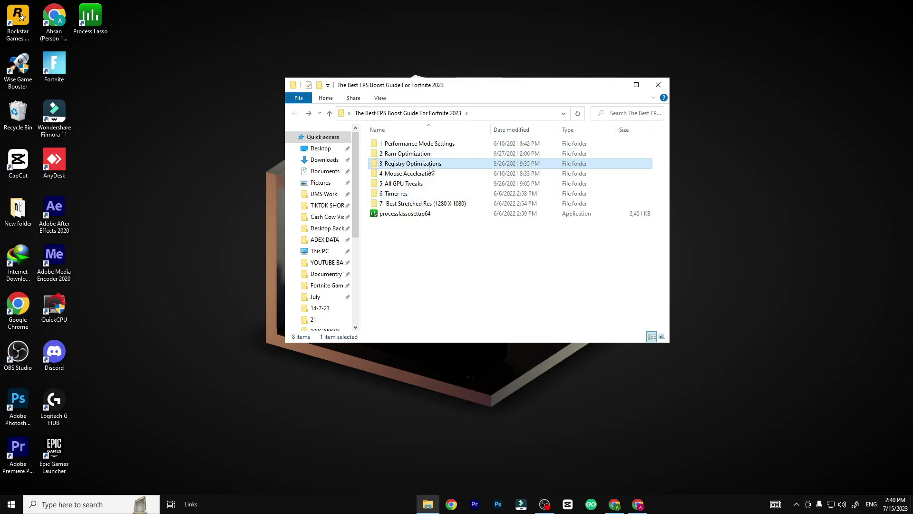
# Step: Open the 3-Registry Optimizations folder, select its files and bring up their available actions
pyautogui.doubleClick(400, 163)
pyautogui.moveTo(427, 214); pyautogui.dragTo(457, 143)
pyautogui.rightClick(446, 163)
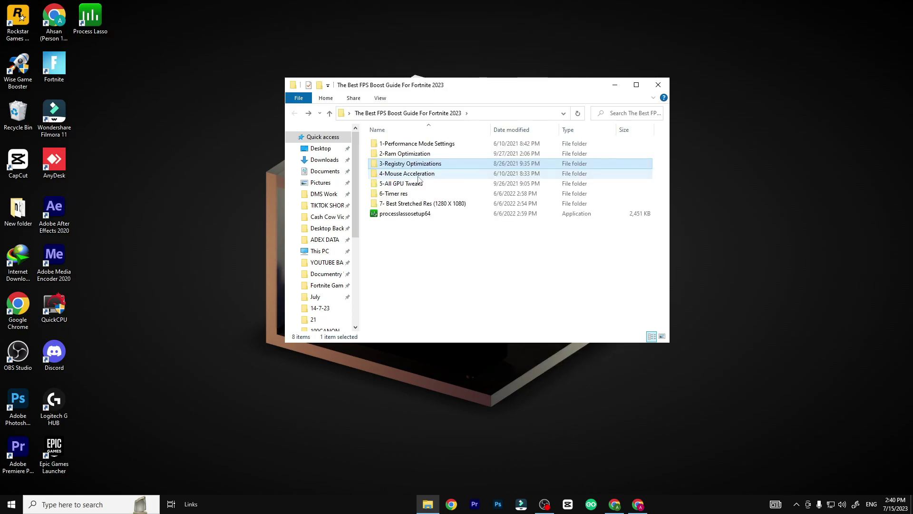
# Step: Open the 4-Mouse Acceleration folder and show the merge option for the 100% Scaling registry file
pyautogui.doubleClick(412, 174)
pyautogui.moveTo(428, 257); pyautogui.dragTo(437, 174)
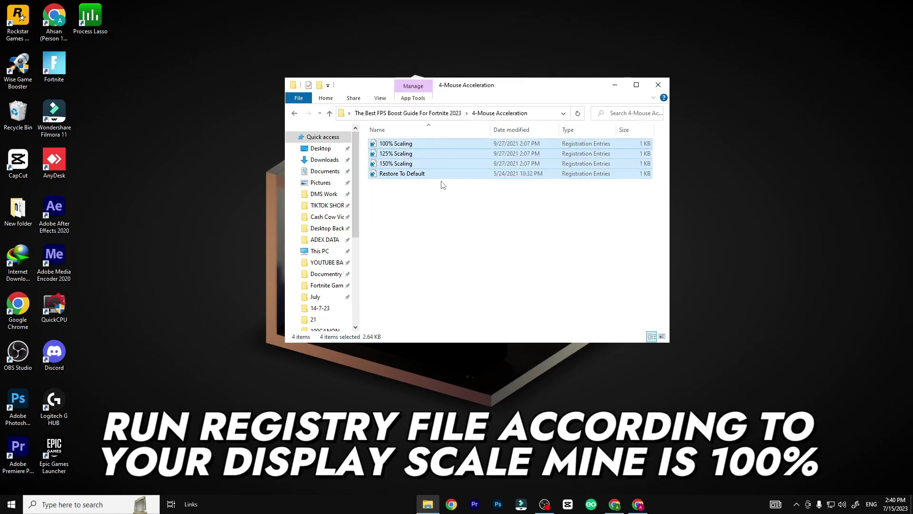
pyautogui.click(381, 145)
pyautogui.rightClick(401, 147)
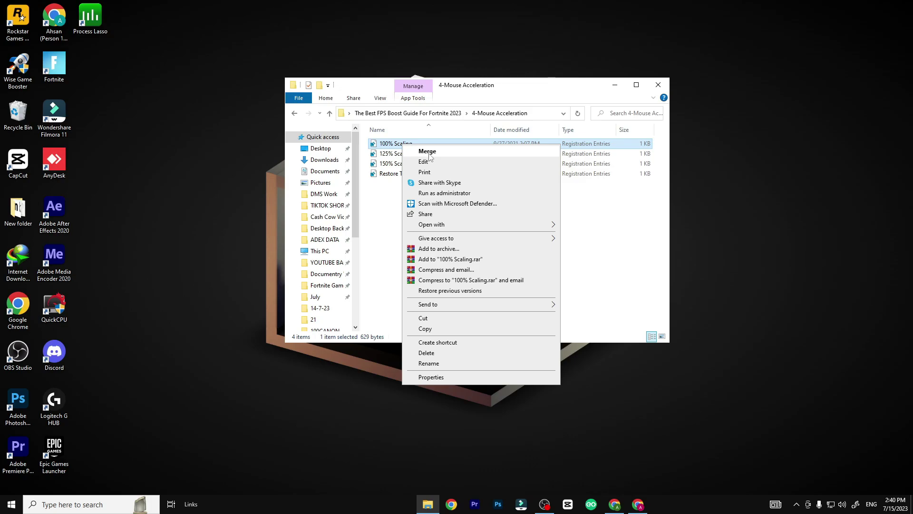
pyautogui.press('Escape')
# Step: Open All Gpu Settings inside the 5-All GPU Tweaks folder and look over the AMD, Intel and Nvidia settings folders
pyautogui.hotkey('alt', 'Up')
pyautogui.doubleClick(431, 185)
pyautogui.moveTo(430, 193); pyautogui.dragTo(447, 137)
pyautogui.click(379, 145)
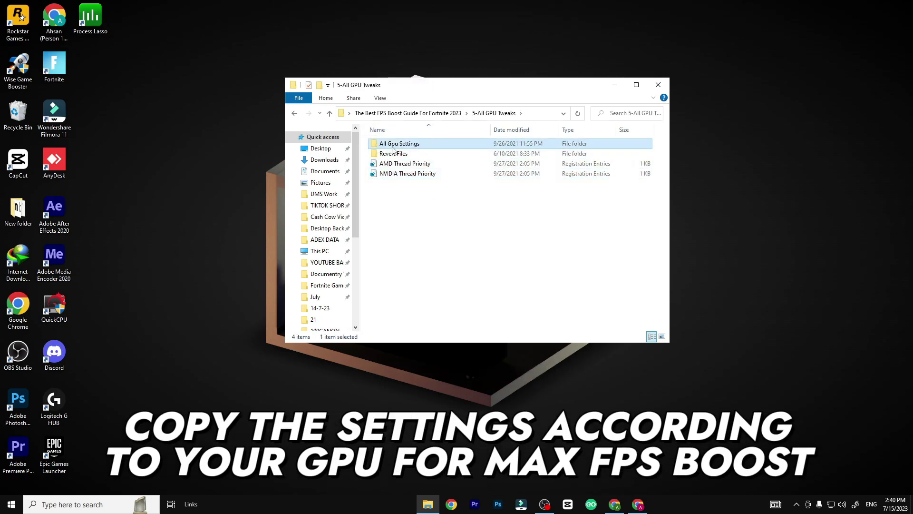
pyautogui.doubleClick(392, 145)
pyautogui.hotkey('ctrl', 'a')
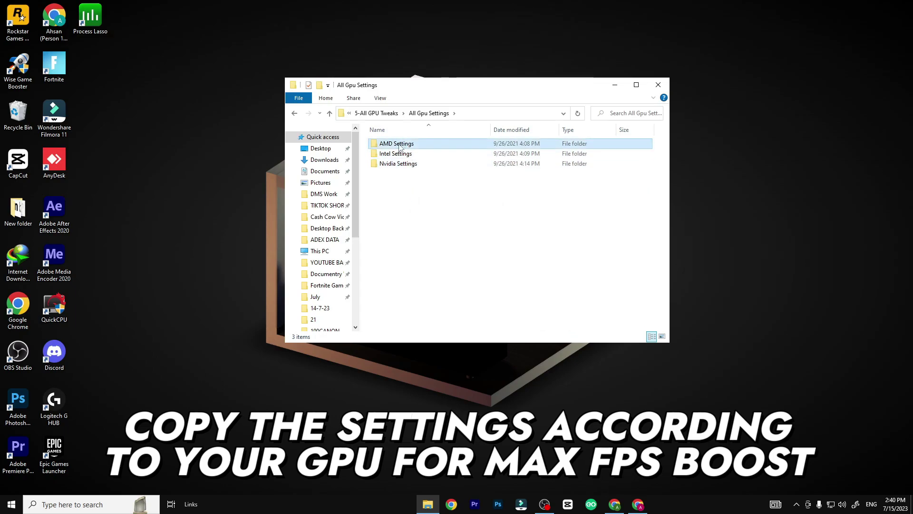
pyautogui.click(397, 155)
pyautogui.click(395, 164)
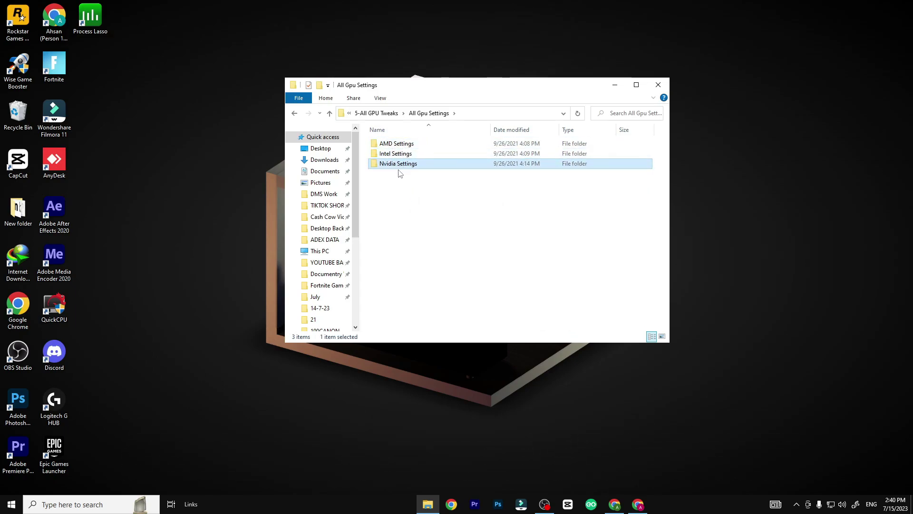
pyautogui.hotkey('ctrl', 'a')
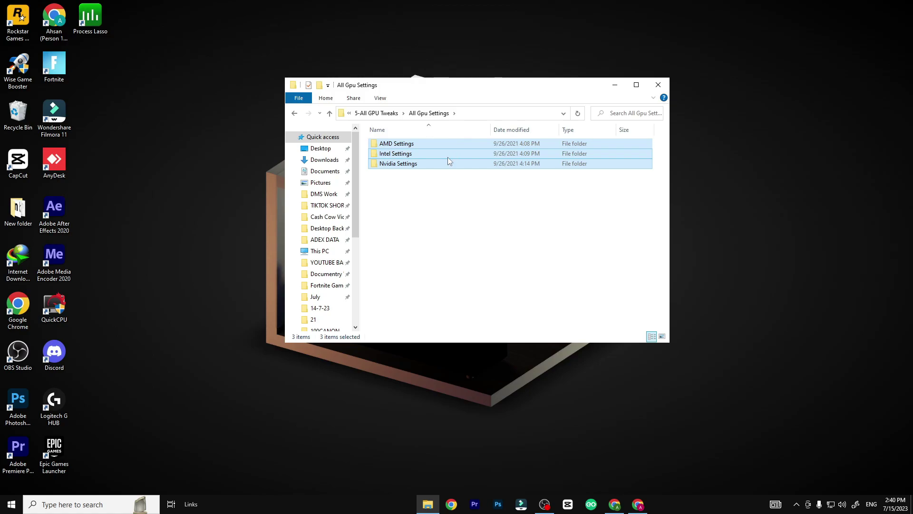
# Step: Try to merge the AMD Thread Priority and NVIDIA Thread Priority registry files from the 5-All GPU Tweaks folder
pyautogui.press('BackSpace')
pyautogui.click(404, 163)
pyautogui.keyDown('shift'); pyautogui.click(407, 173); pyautogui.keyUp('shift')
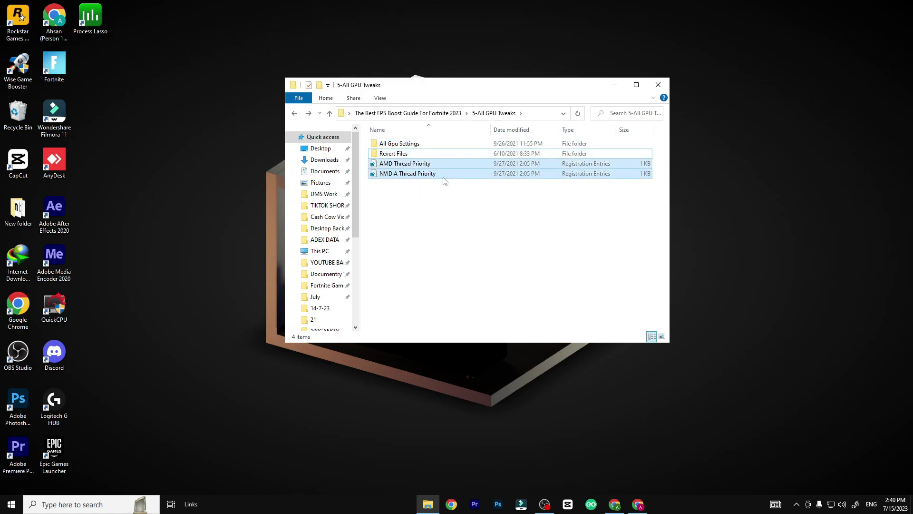
pyautogui.rightClick(447, 170)
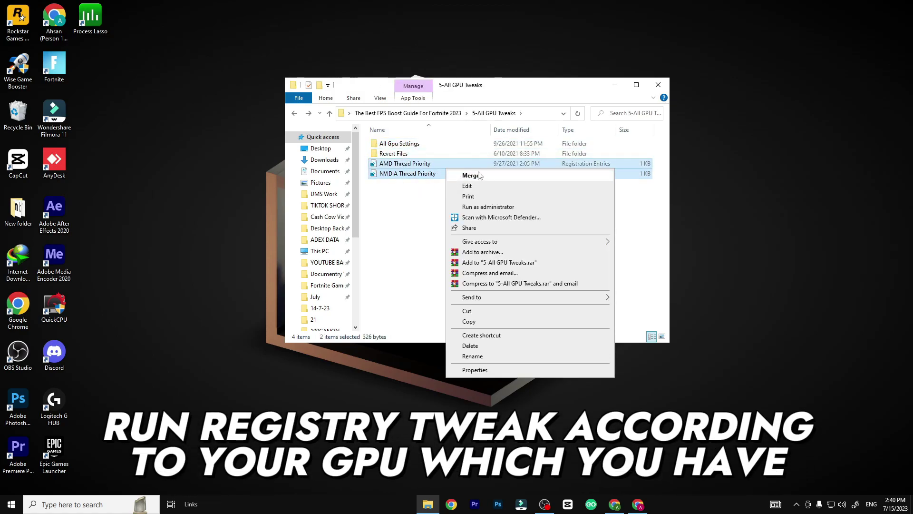
pyautogui.click(469, 176)
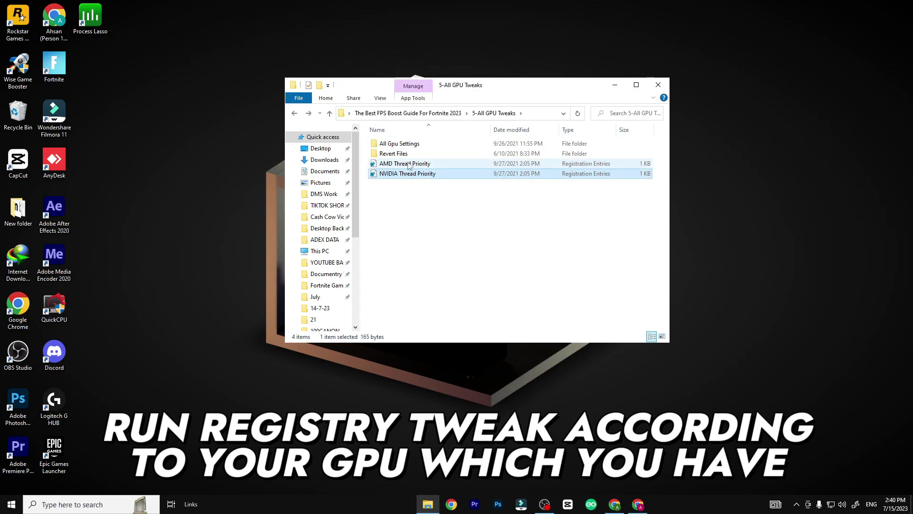
pyautogui.click(418, 164)
# Step: Open Input Delay Fix Commands from the 6-Timer res folder and copy its three bcdedit commands
pyautogui.press('BackSpace')
pyautogui.doubleClick(421, 195)
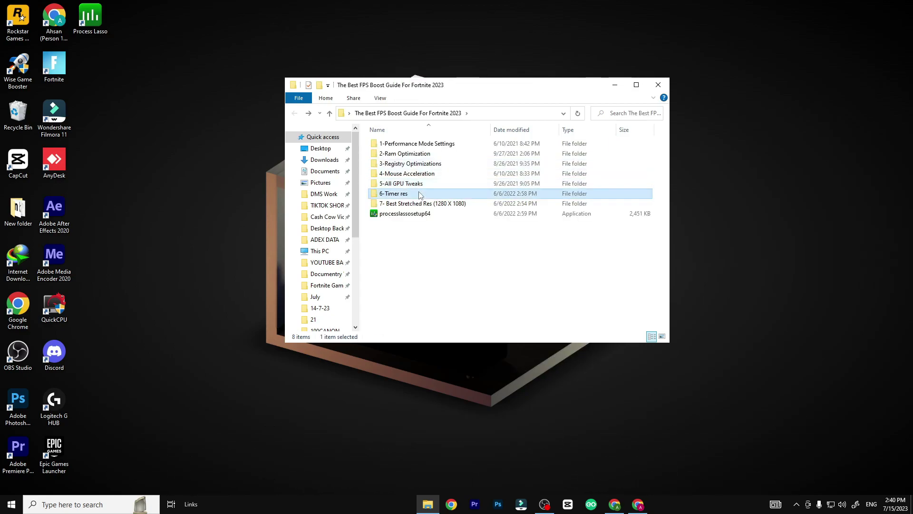
pyautogui.click(381, 144)
pyautogui.doubleClick(404, 145)
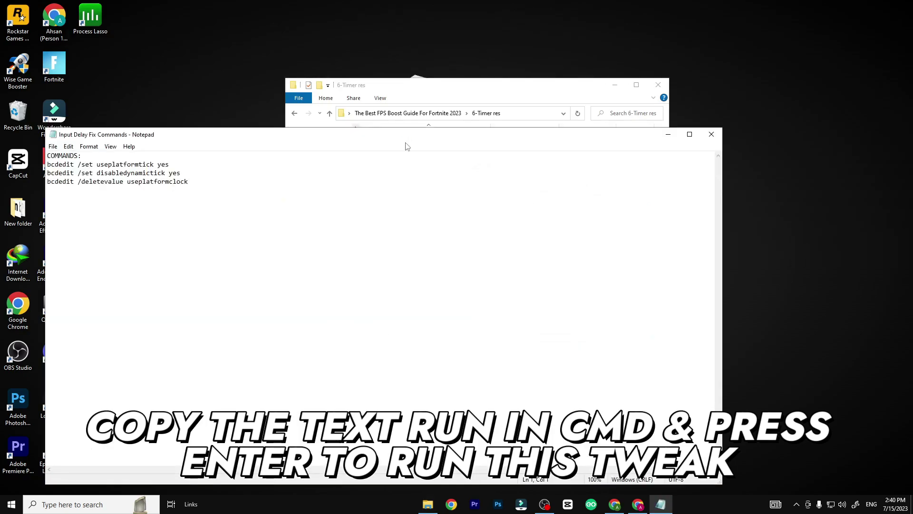
pyautogui.moveTo(235, 183); pyautogui.dragTo(83, 167)
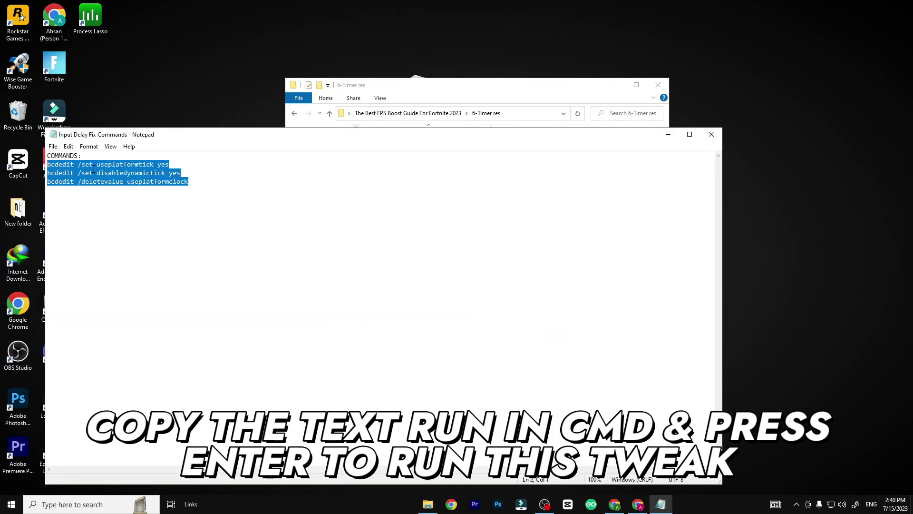
pyautogui.rightClick(94, 170)
pyautogui.click(104, 200)
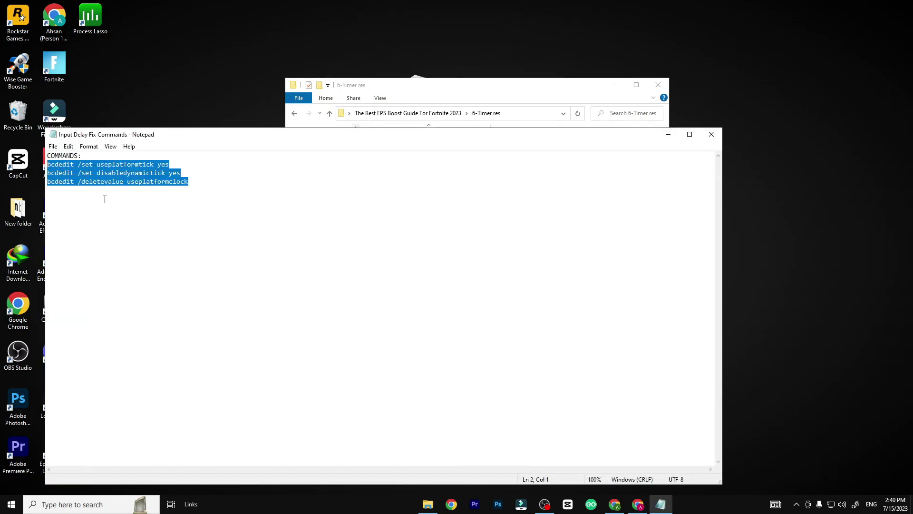
# Step: Run the copied bcdedit commands in Command Prompt as administrator and close the Input Delay Fix Commands file
pyautogui.press('super')
pyautogui.write('cm')
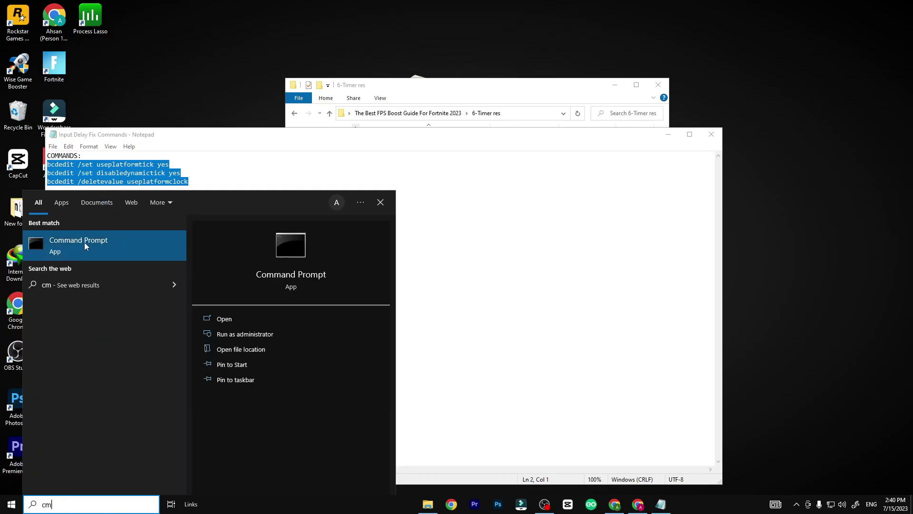
pyautogui.click(322, 333)
pyautogui.click(421, 309)
pyautogui.hotkey('ctrl', 'v')
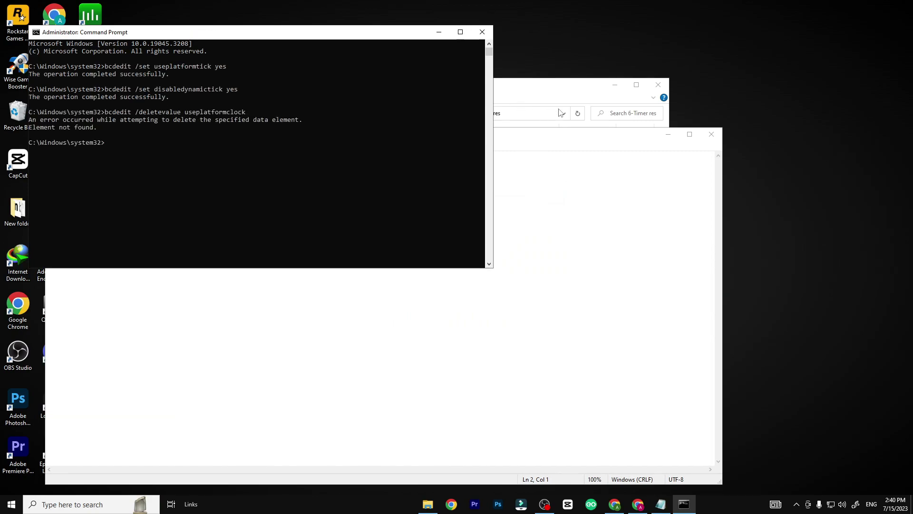
pyautogui.click(711, 134)
# Step: Open Ultimate performance Code from the 6-Timer res folder and copy its powercfg command
pyautogui.click(541, 186)
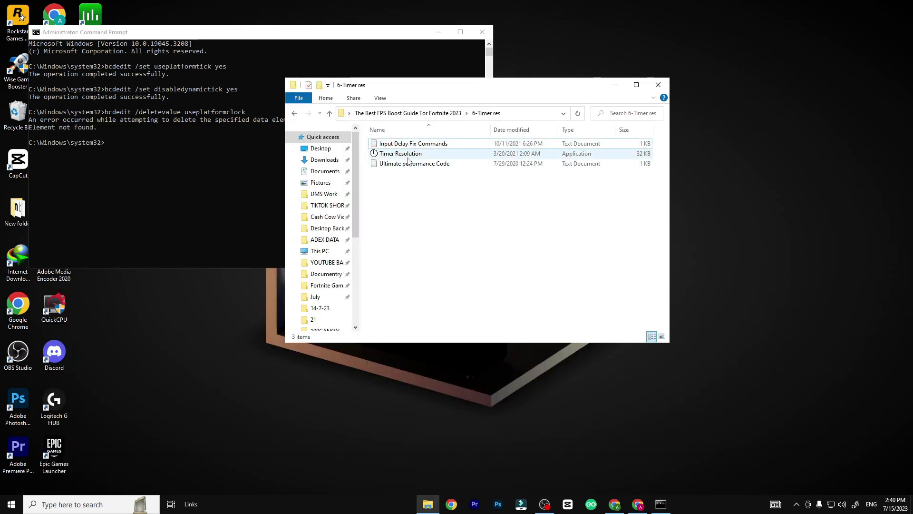
pyautogui.doubleClick(421, 164)
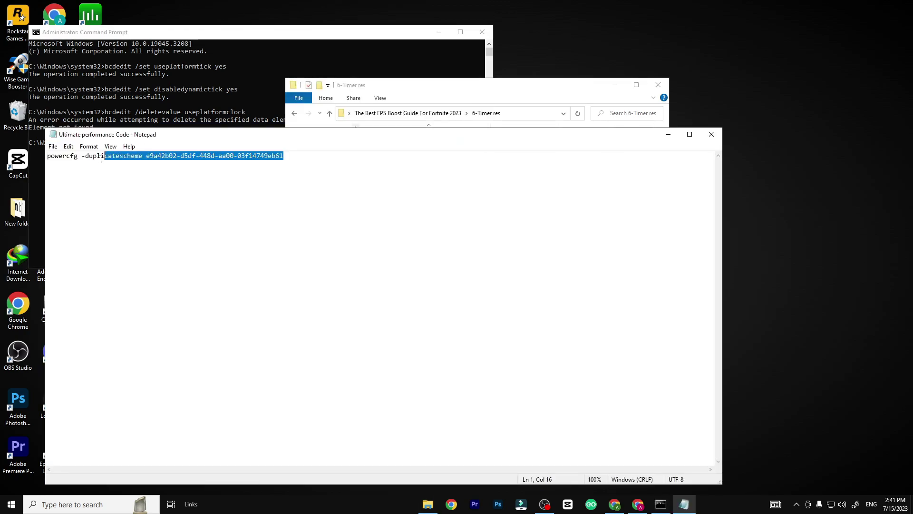
pyautogui.rightClick(118, 159)
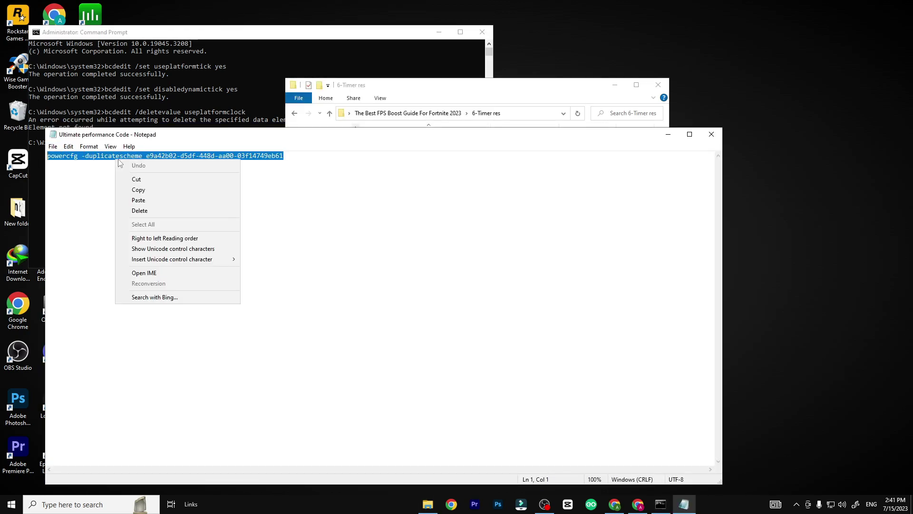
pyautogui.click(137, 190)
# Step: Run powercfg -duplicatescheme e9a42b02-d5df-448d-aa00-03f14749eb61 in Command Prompt, and close both the prompt and the code file
pyautogui.click(226, 29)
pyautogui.hotkey('ctrl', 'v')
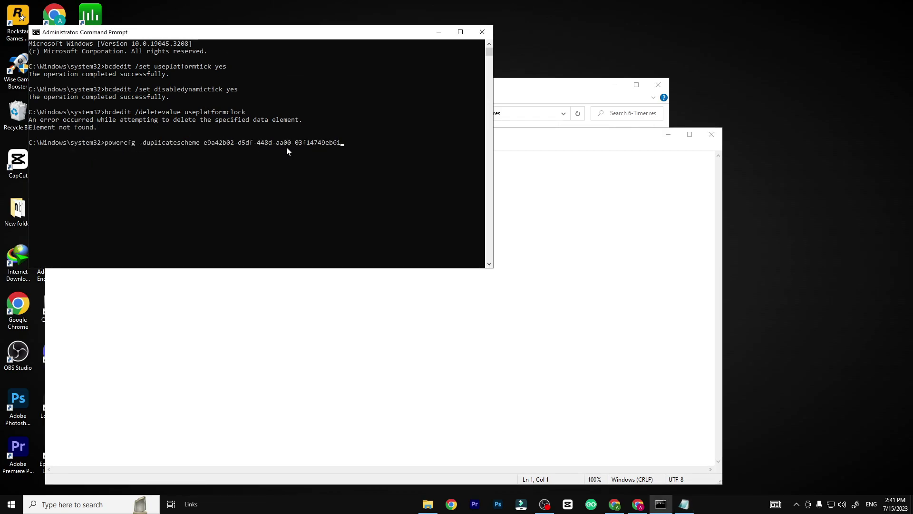
pyautogui.press('Return')
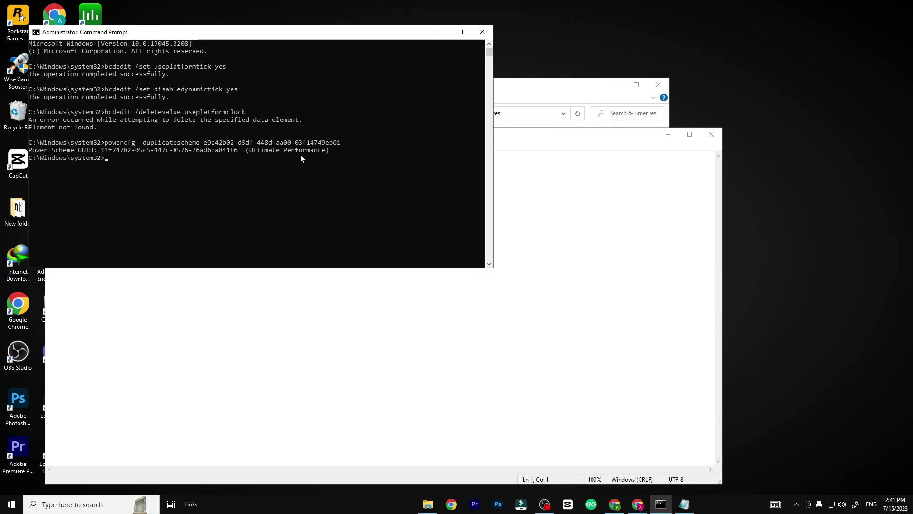
pyautogui.click(479, 32)
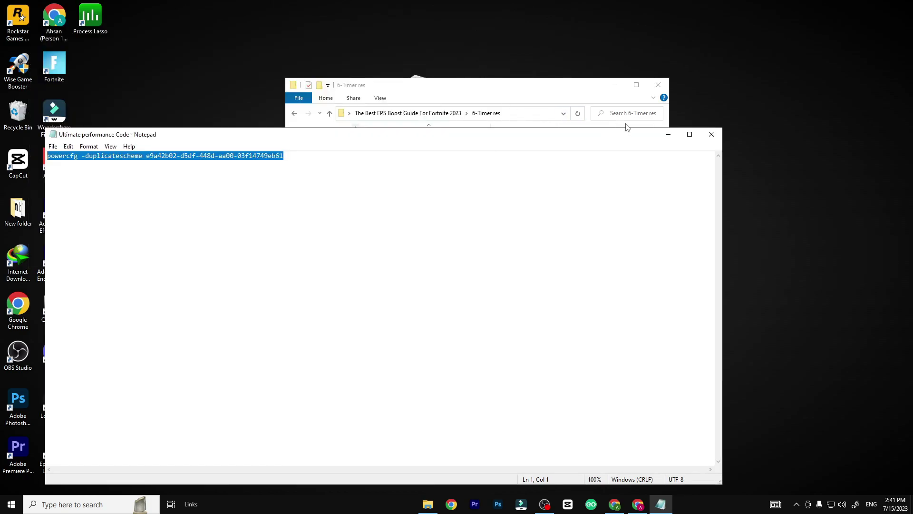
pyautogui.click(712, 135)
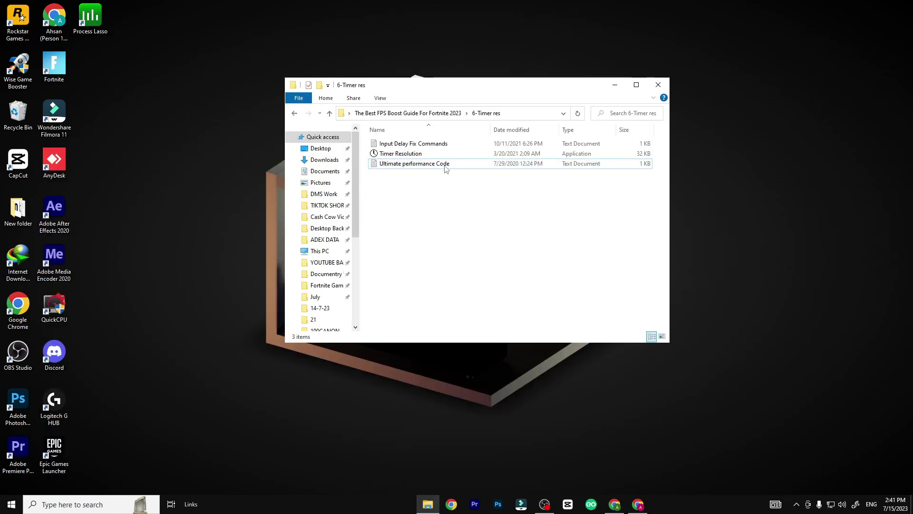
# Step: Run Timer Resolution from the 6-Timer res folder, set it to the maximum resolution, and minimize its window
pyautogui.doubleClick(400, 153)
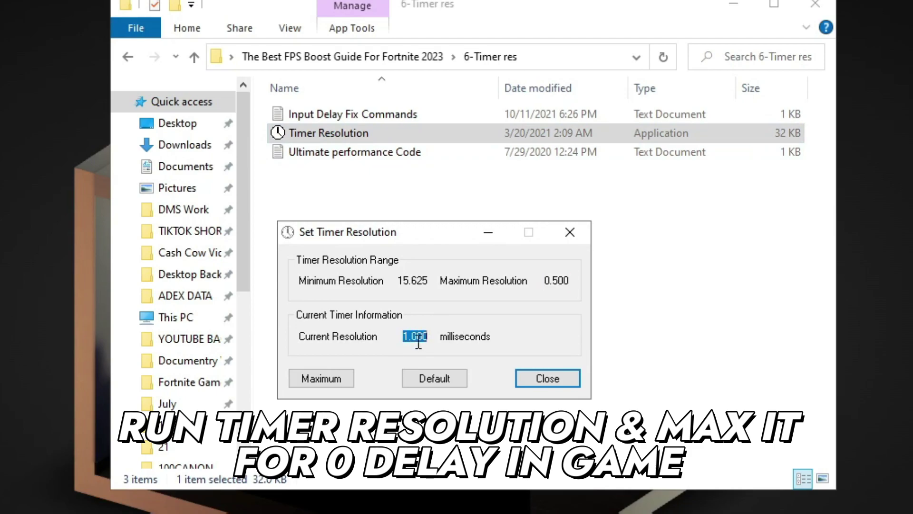
pyautogui.click(327, 378)
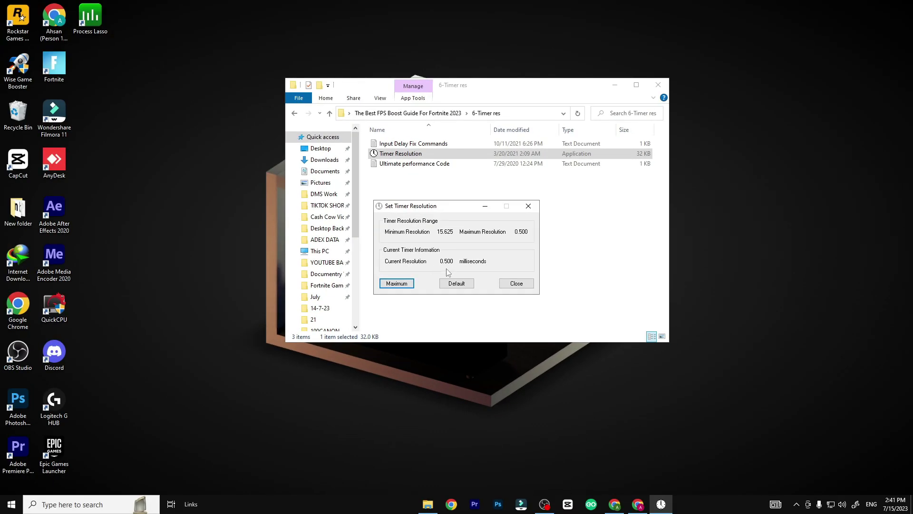
pyautogui.click(485, 206)
# Step: Copy the GameUserSettings file from the guide's 7- Best Stretched Res (1280 X 1080) folder
pyautogui.hotkey('alt', 'Up')
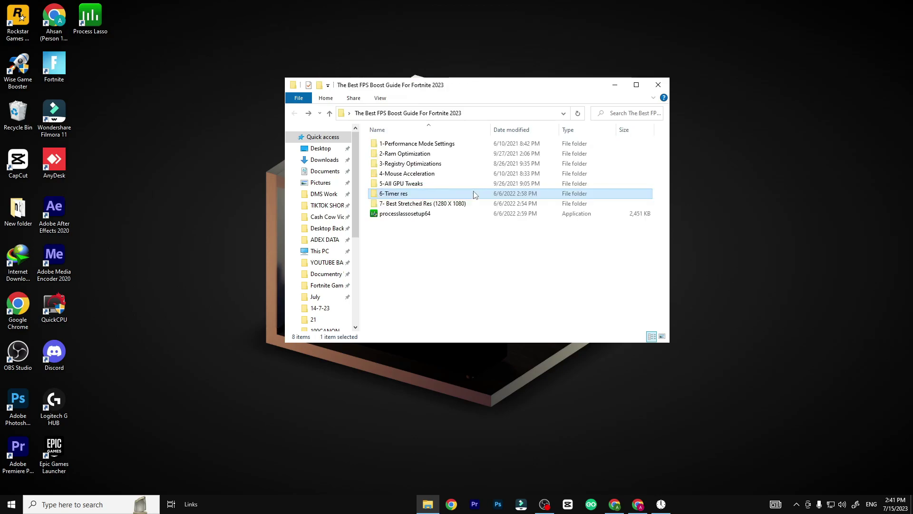
pyautogui.doubleClick(430, 207)
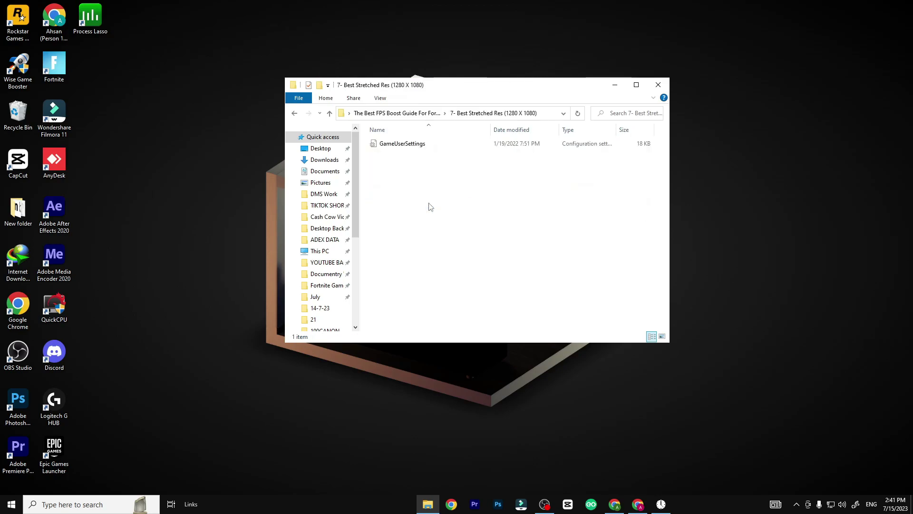
pyautogui.click(415, 144)
pyautogui.rightClick(406, 147)
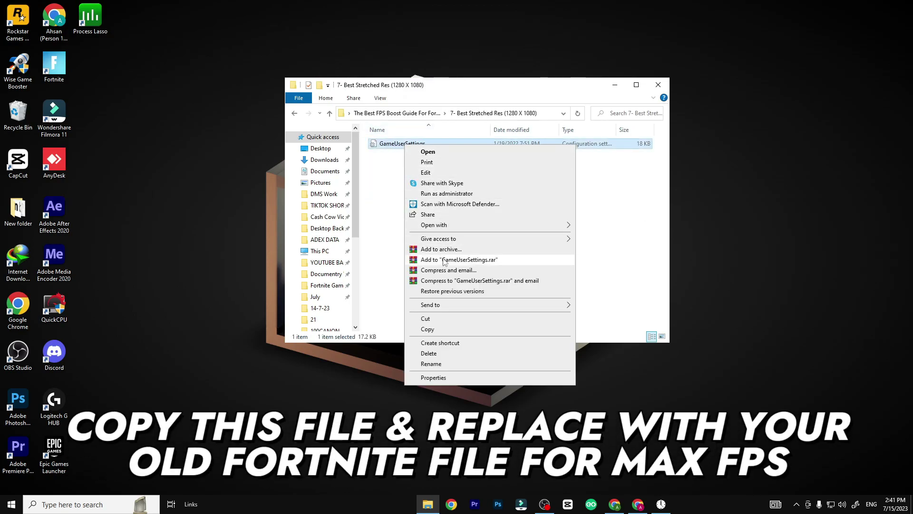
pyautogui.click(423, 330)
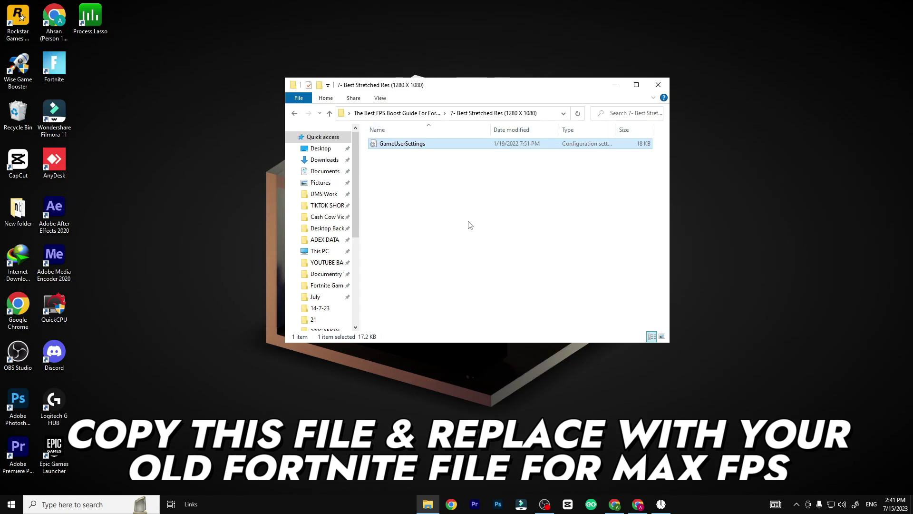
# Step: Go to the AppData folder through the Run dialog and open Local > FortniteGame > Saved > Config > WindowsClient
pyautogui.press('super+r')
pyautogui.moveTo(107, 400); pyautogui.dragTo(507, 199)
pyautogui.write('appdata')
pyautogui.press('Return')
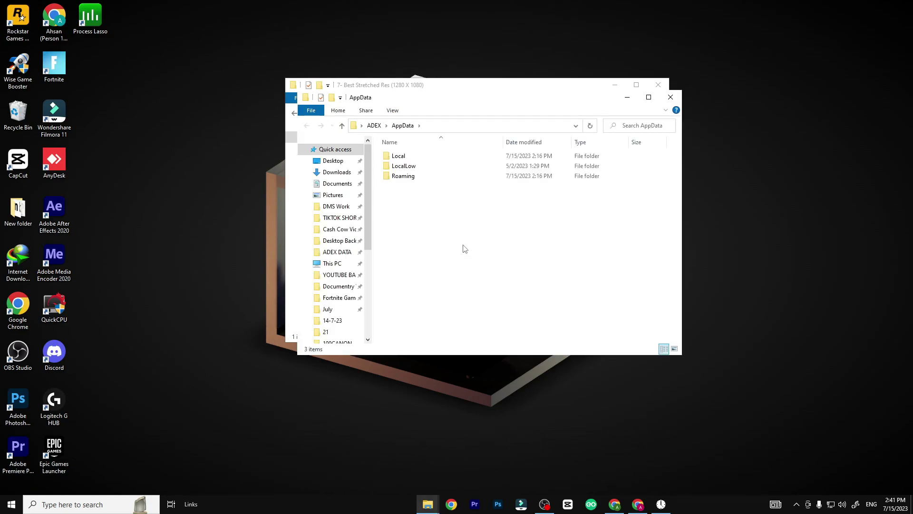
pyautogui.doubleClick(421, 156)
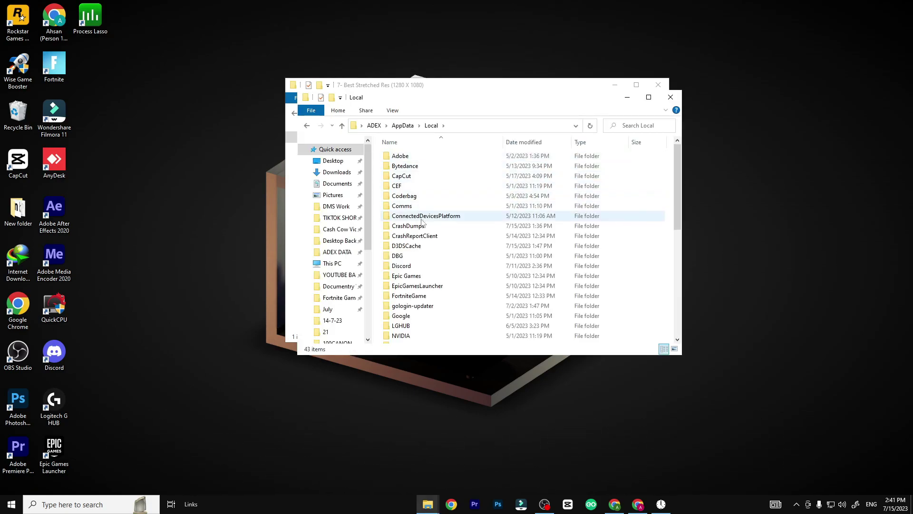
pyautogui.doubleClick(418, 295)
pyautogui.doubleClick(416, 157)
pyautogui.doubleClick(414, 166)
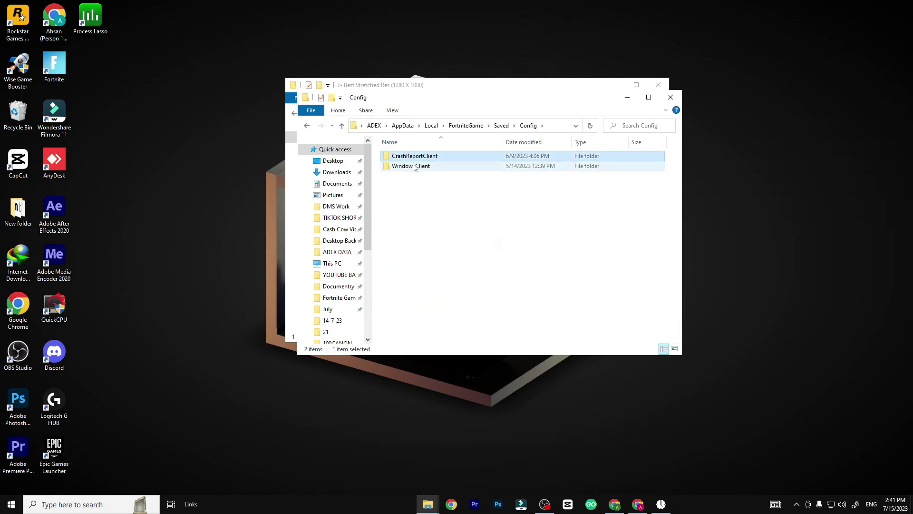
pyautogui.doubleClick(415, 166)
# Step: Paste the copied GameUserSettings file into WindowsClient, replacing the existing file, and close that folder window
pyautogui.click(415, 160)
pyautogui.rightClick(430, 170)
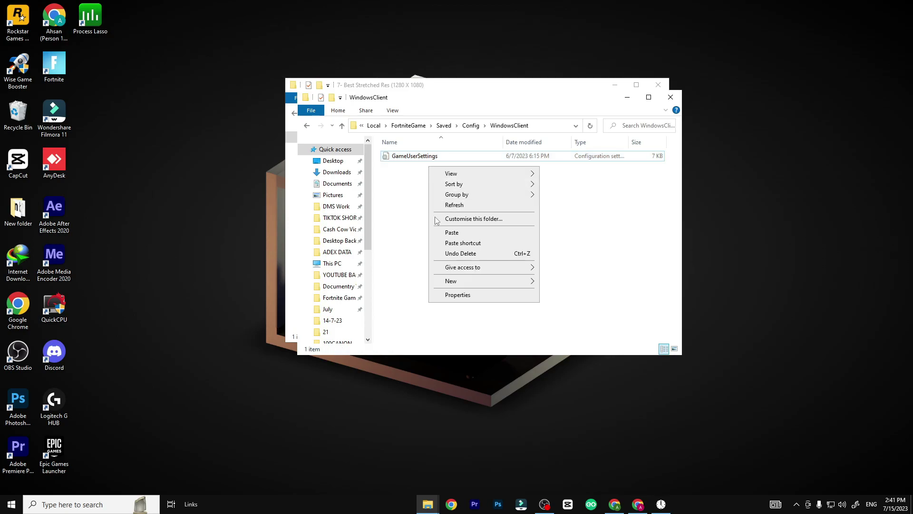
pyautogui.click(451, 235)
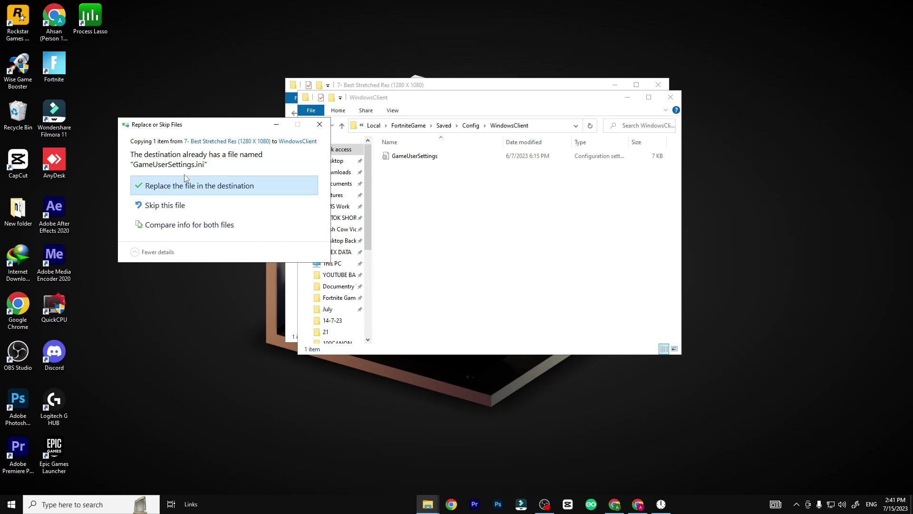
pyautogui.click(174, 192)
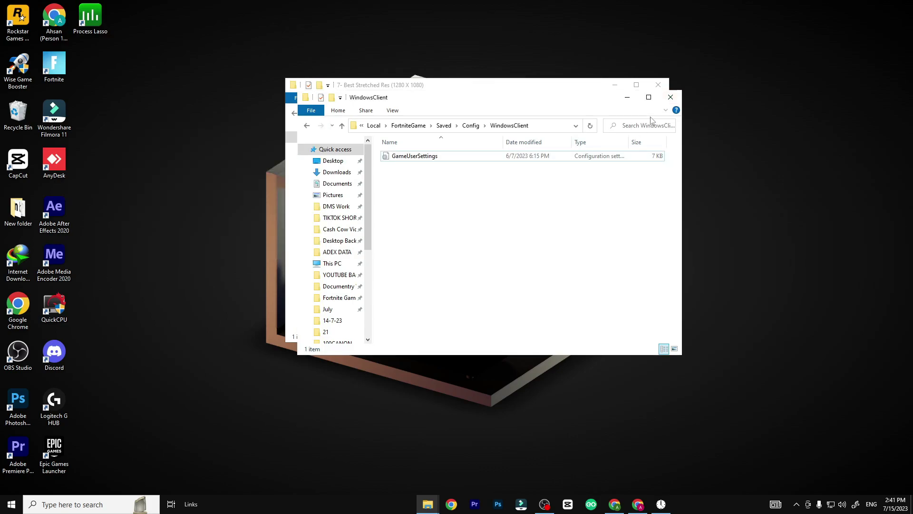
pyautogui.click(670, 97)
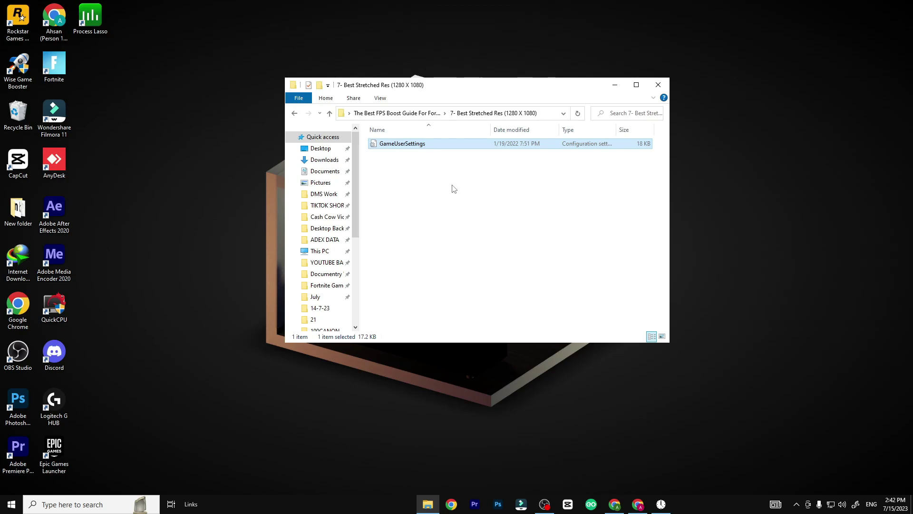
# Step: Return to The Best FPS Boost Guide For Fortnite 2023 folder and open processlassosetup64
pyautogui.hotkey('alt', 'Left')
pyautogui.click(438, 214)
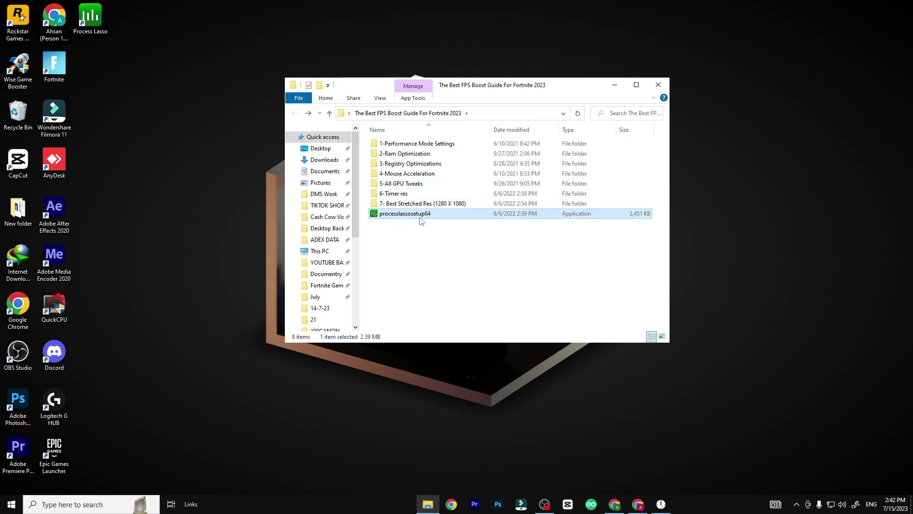
pyautogui.rightClick(420, 221)
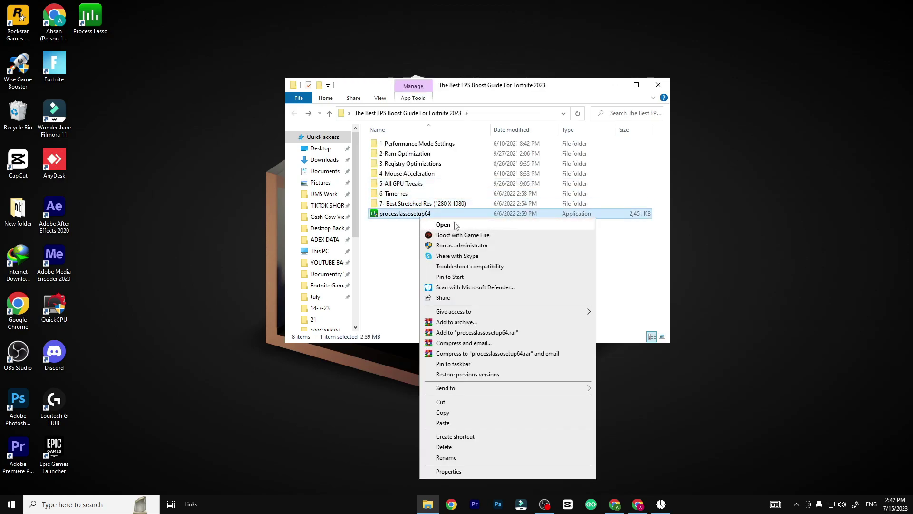
pyautogui.click(441, 225)
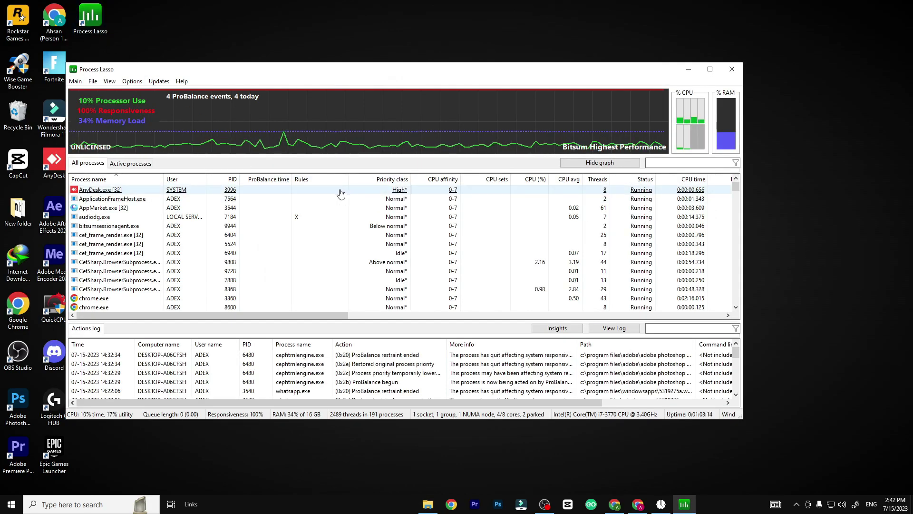
# Step: Look through the running processes in Process Lasso and enable Performance Mode
pyautogui.scroll(-20, 208, 224)
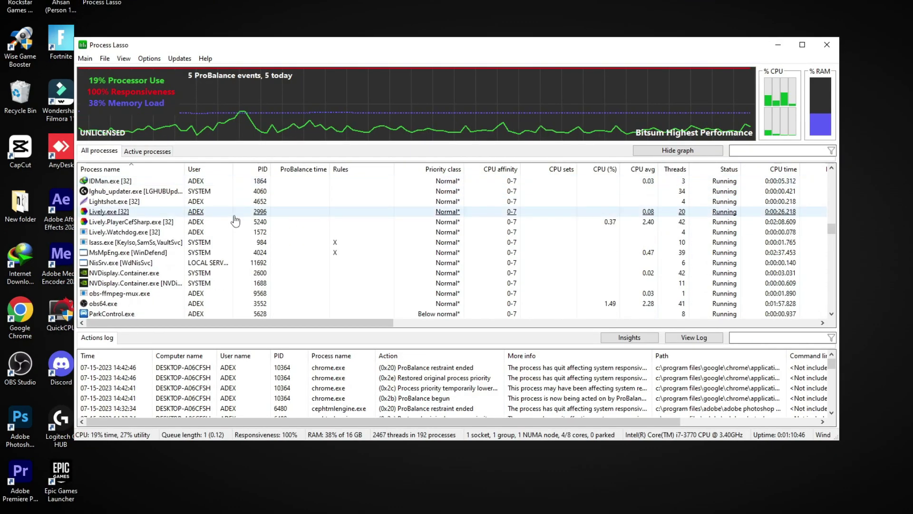
pyautogui.scroll(-15, 235, 220)
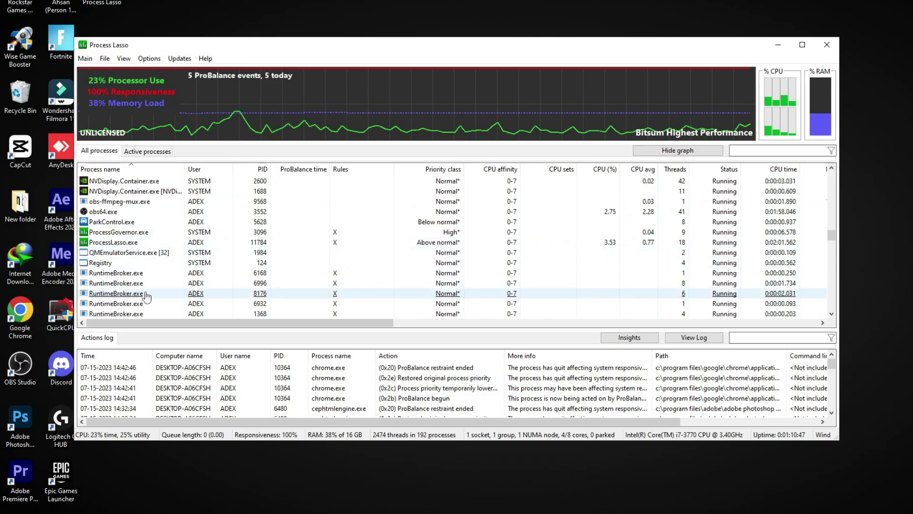
pyautogui.scroll(-10, 133, 286)
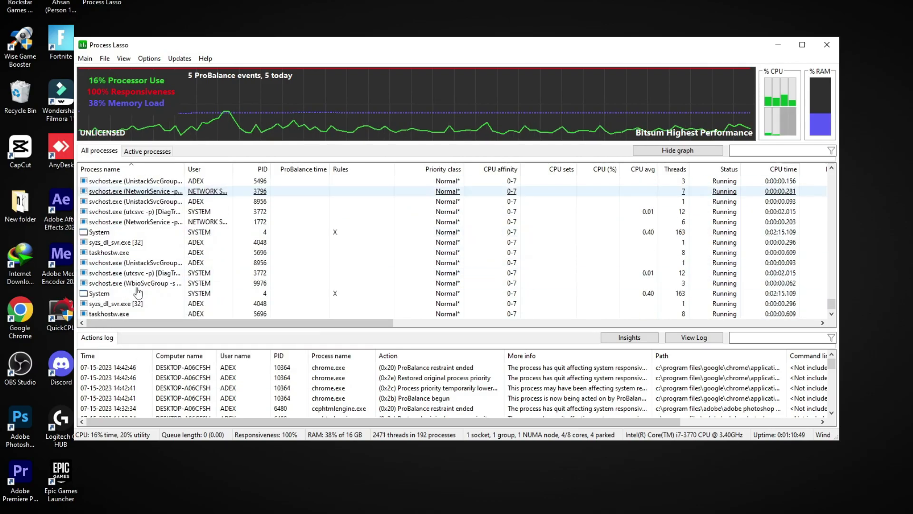
pyautogui.scroll(20, 144, 275)
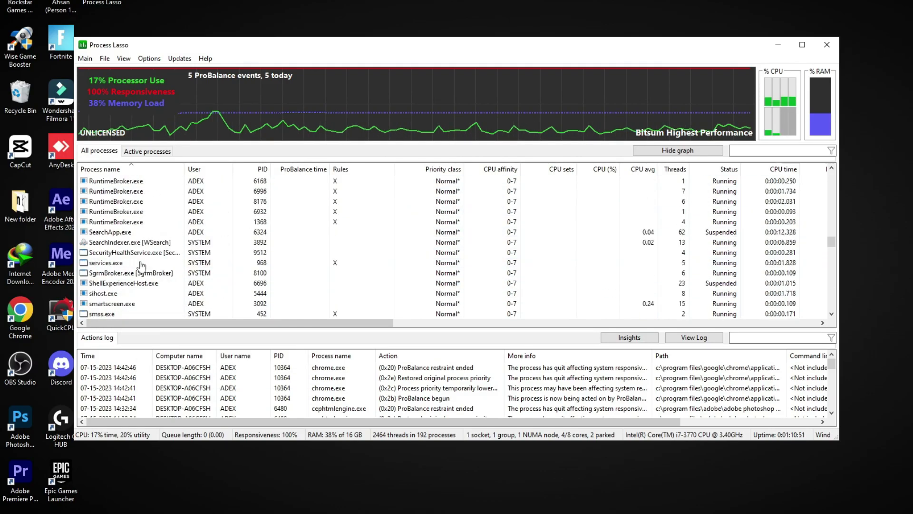
pyautogui.click(85, 58)
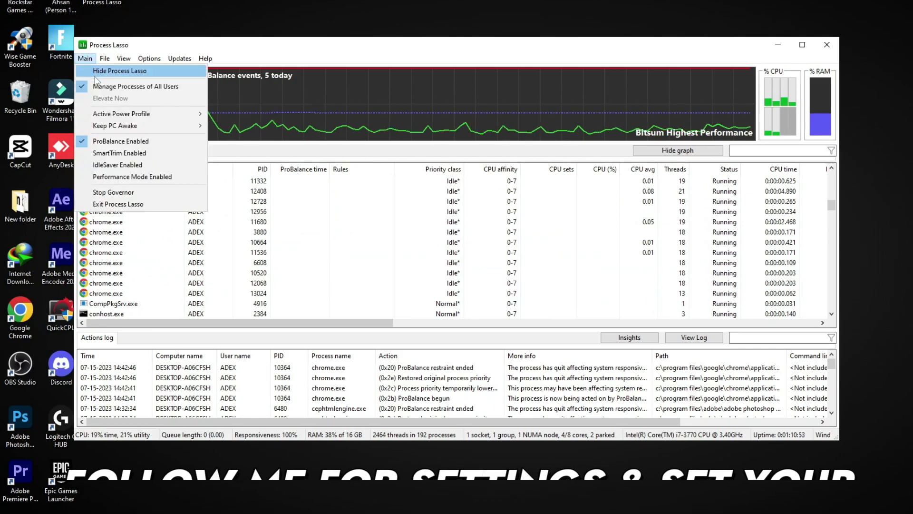
pyautogui.moveTo(190, 114)
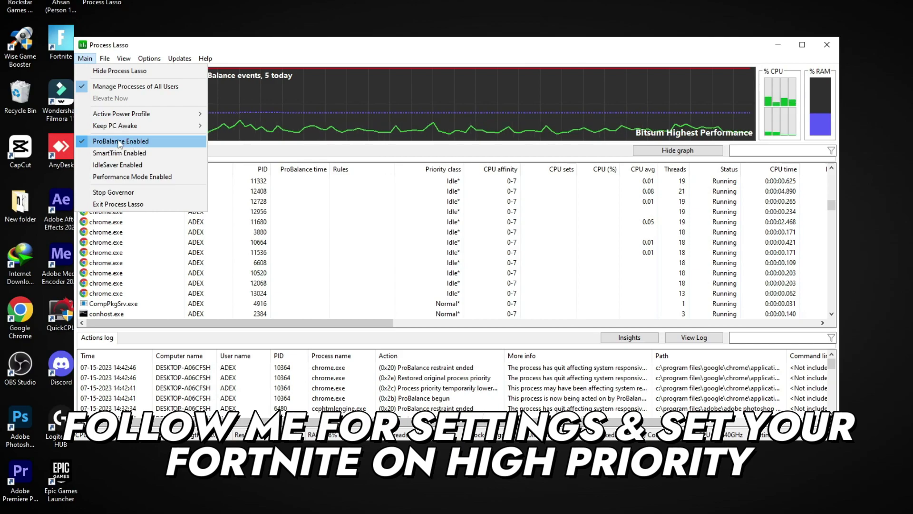
pyautogui.click(117, 182)
pyautogui.click(85, 58)
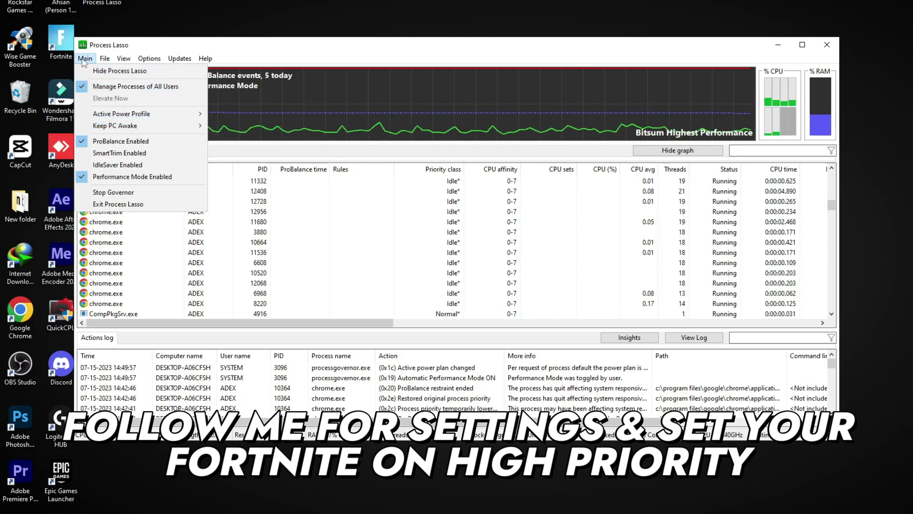
pyautogui.click(179, 58)
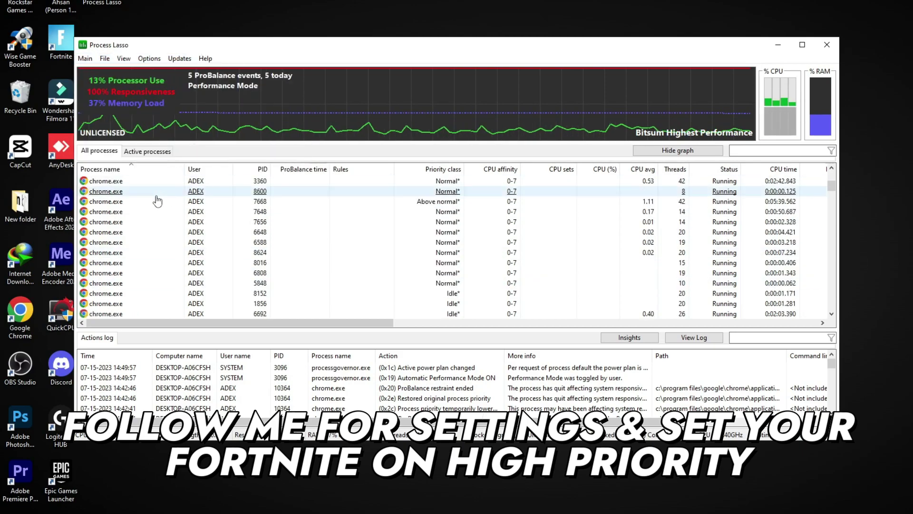
# Step: Set the current CPU priority of EpicGamesLauncher.exe to Real-time (Highest) and accept the warning
pyautogui.scroll(2, 157, 201)
pyautogui.scroll(-10, 143, 211)
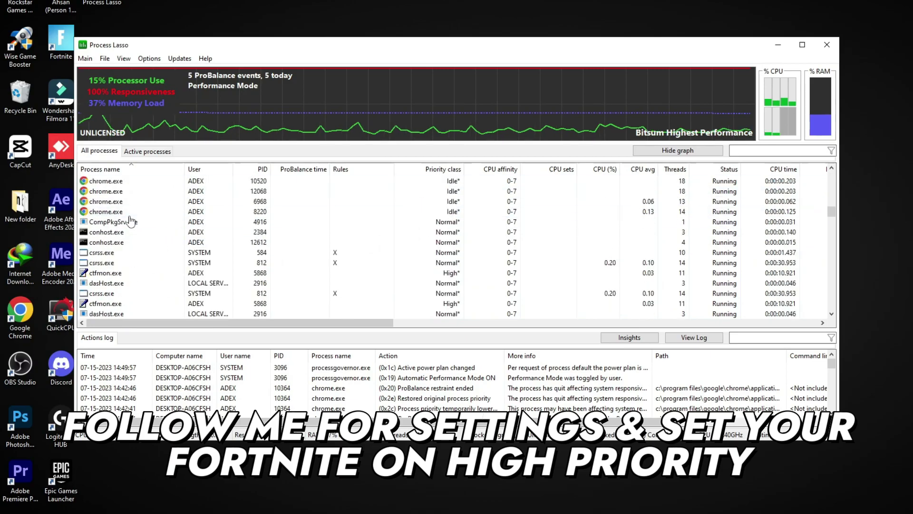
pyautogui.scroll(-4, 131, 220)
pyautogui.rightClick(126, 192)
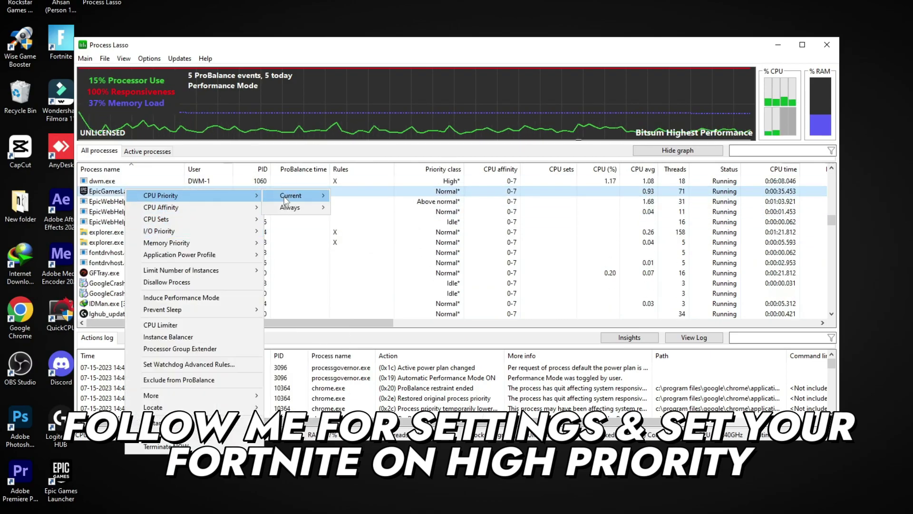
pyautogui.moveTo(292, 200)
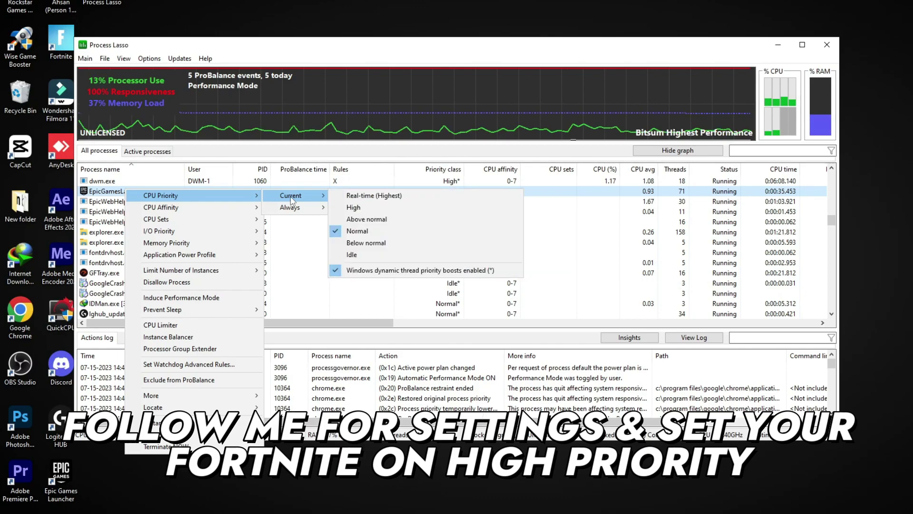
pyautogui.click(386, 201)
pyautogui.click(556, 261)
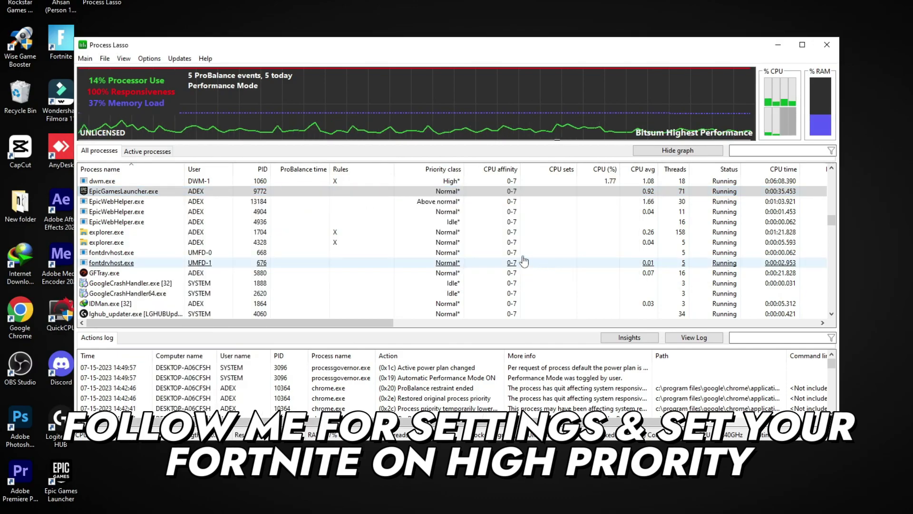
# Step: Set the Always CPU priority of EpicGamesLauncher.exe to Real-time (Highest) and accept the warning
pyautogui.rightClick(139, 192)
pyautogui.moveTo(174, 200)
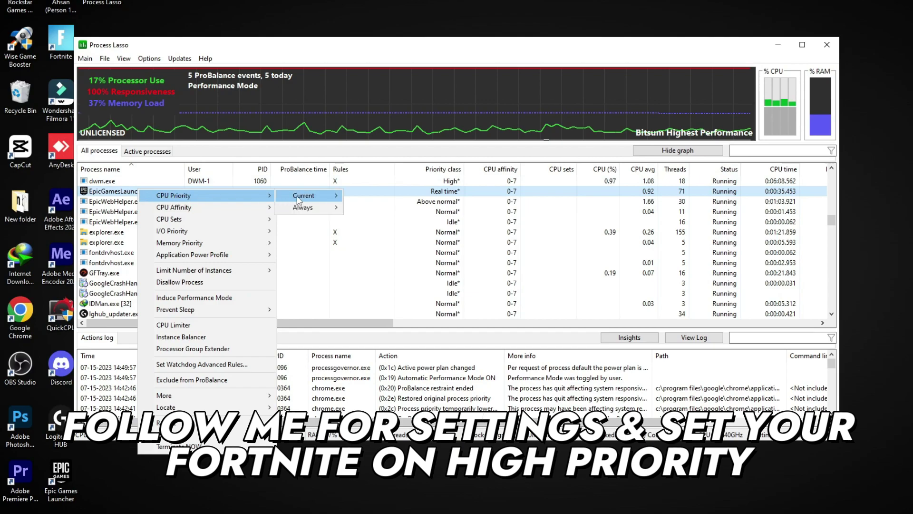
pyautogui.moveTo(304, 200)
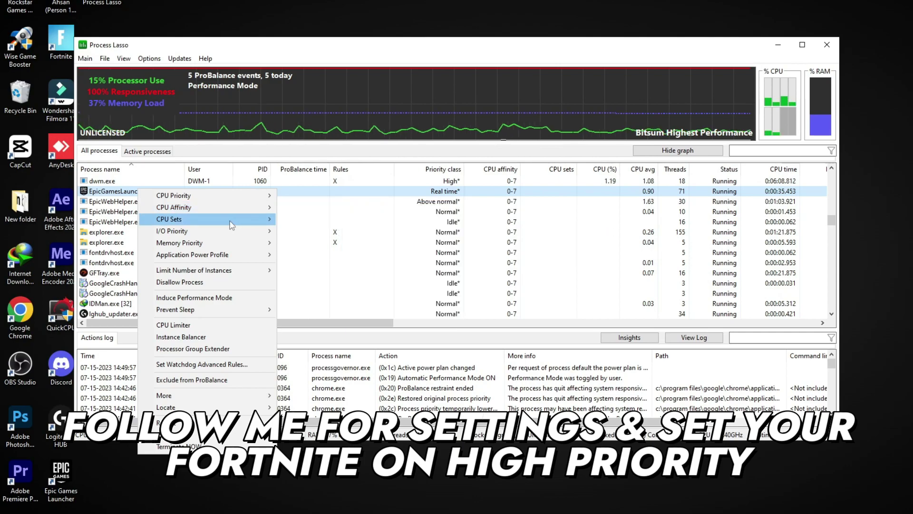
pyautogui.moveTo(257, 220)
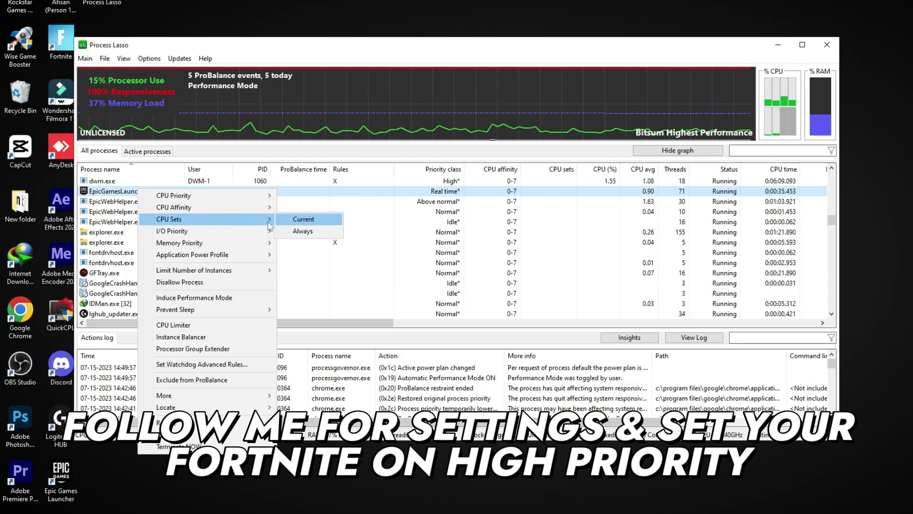
pyautogui.moveTo(214, 195)
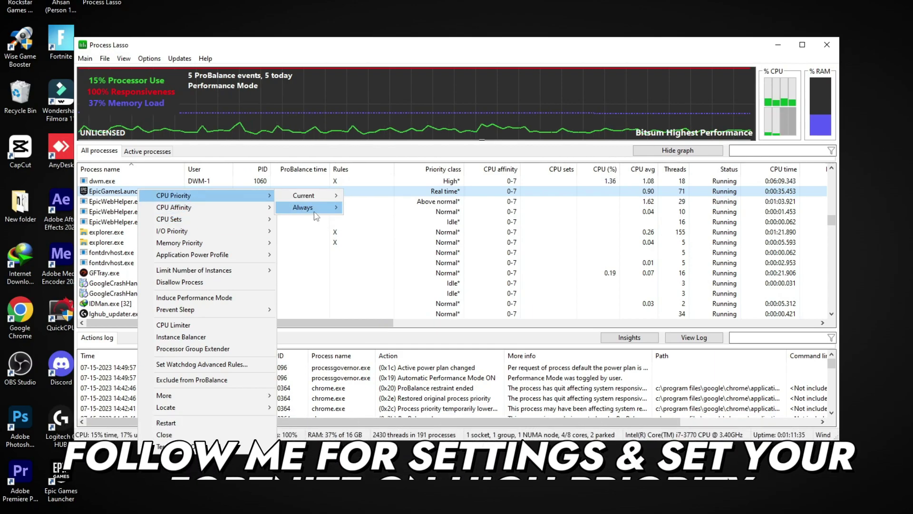
pyautogui.click(381, 170)
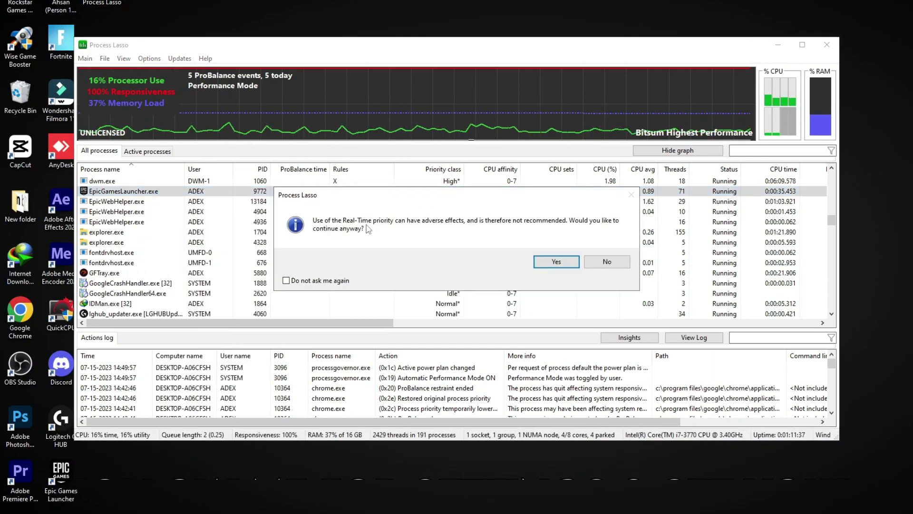
pyautogui.click(556, 262)
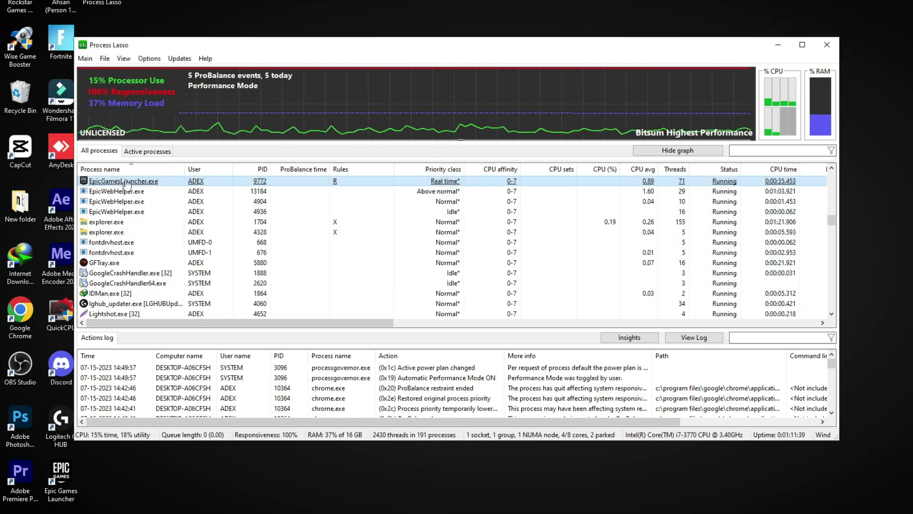
# Step: Review the CPU priority and CPU affinity options of EpicGamesLauncher.exe and close Process Lasso
pyautogui.rightClick(126, 183)
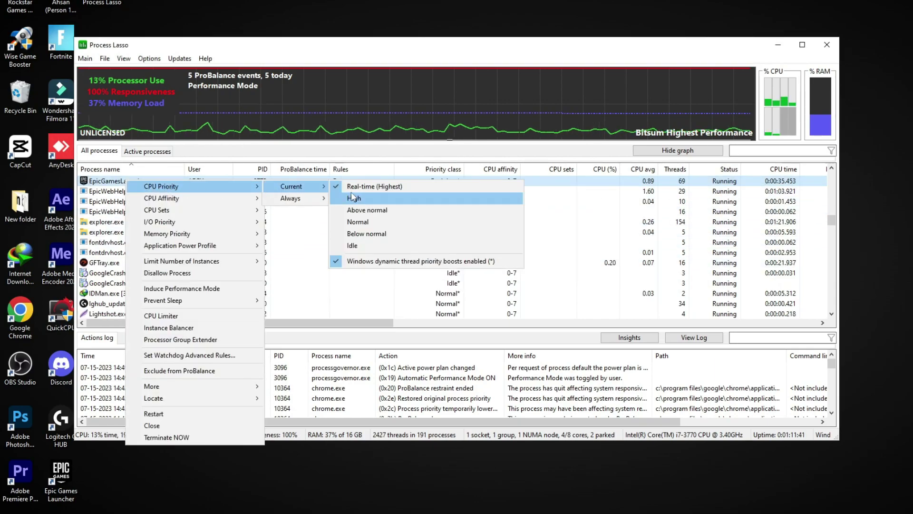
pyautogui.moveTo(142, 200)
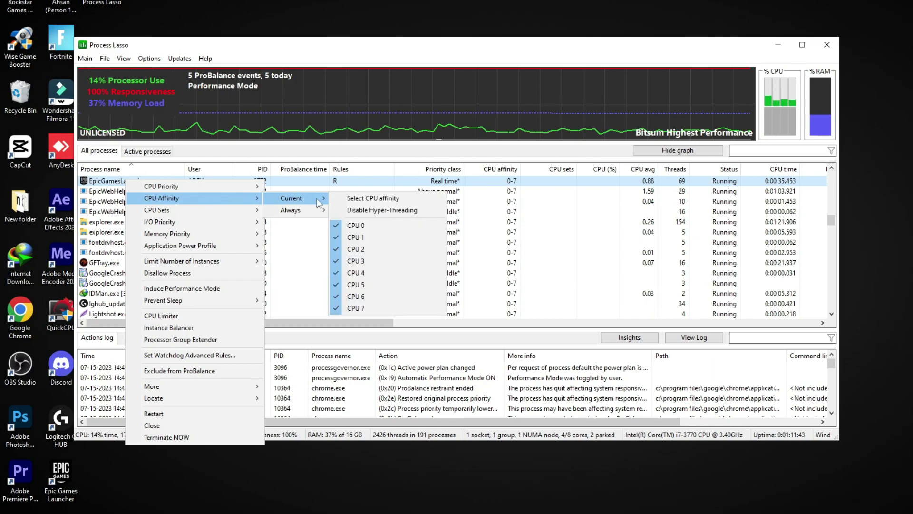
pyautogui.moveTo(216, 186)
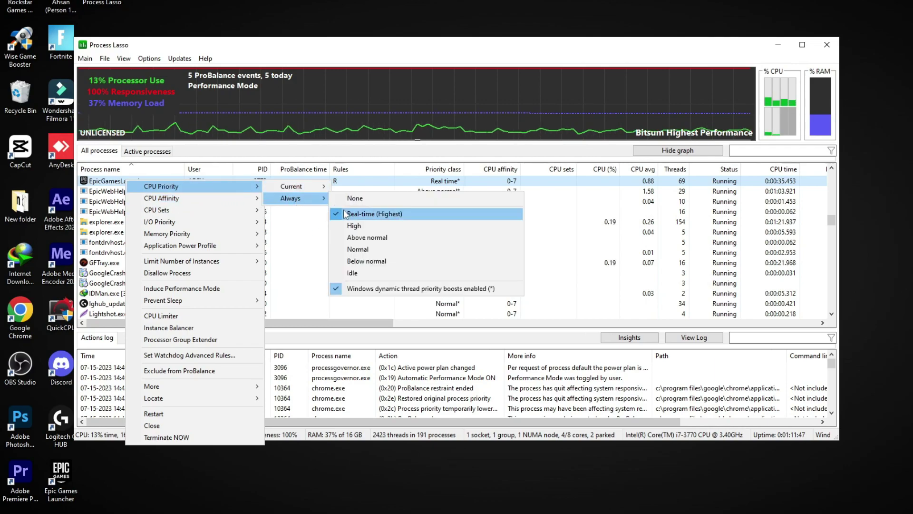
pyautogui.click(835, 48)
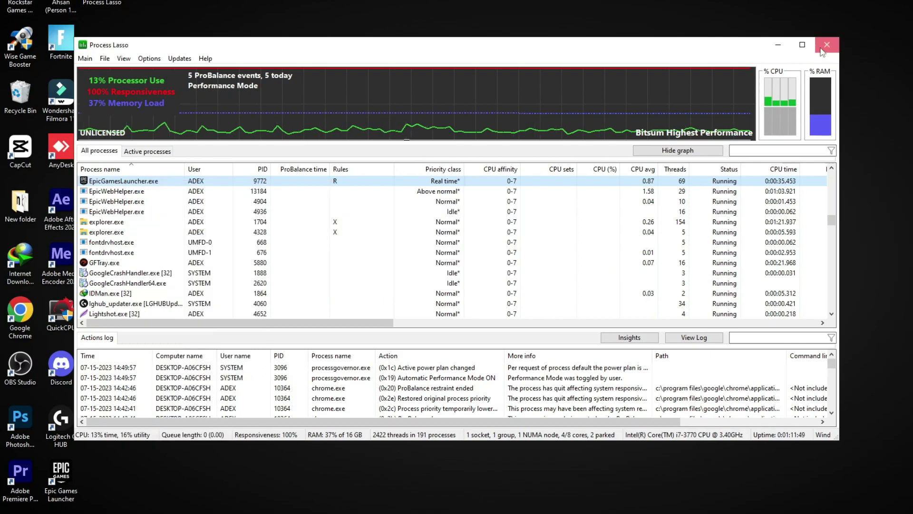
pyautogui.click(827, 45)
pyautogui.rightClick(584, 141)
pyautogui.click(610, 171)
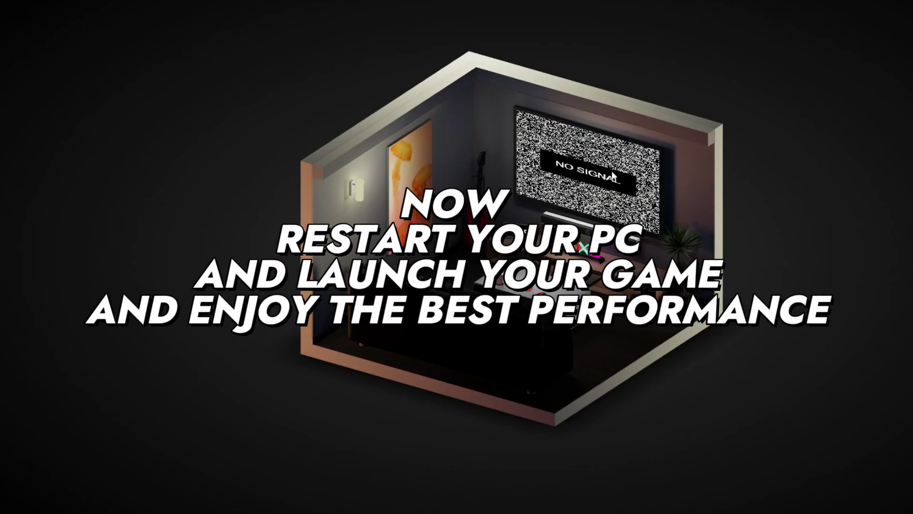